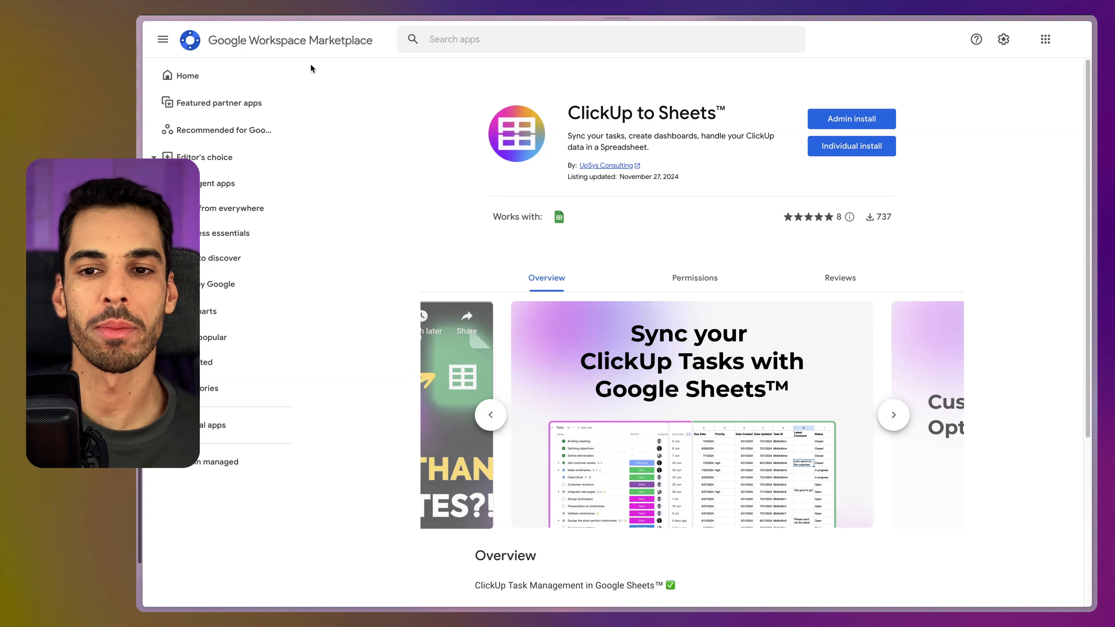
- Look through the preview images and overview on the ClickUp to Sheets marketplace listing
scroll(670, 277, down, 2)
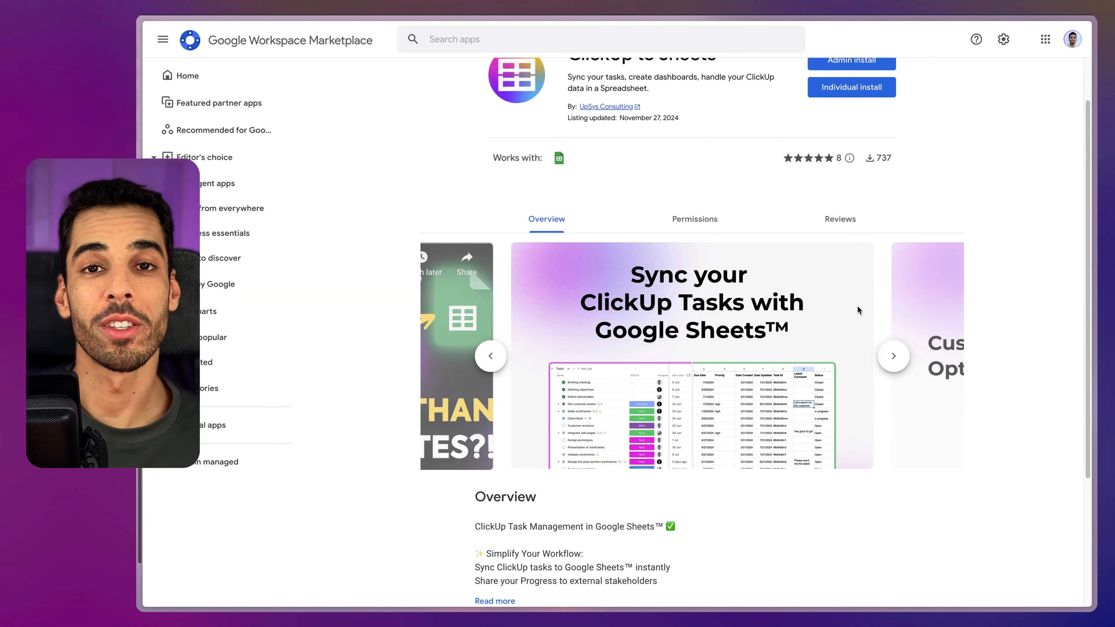
click(900, 356)
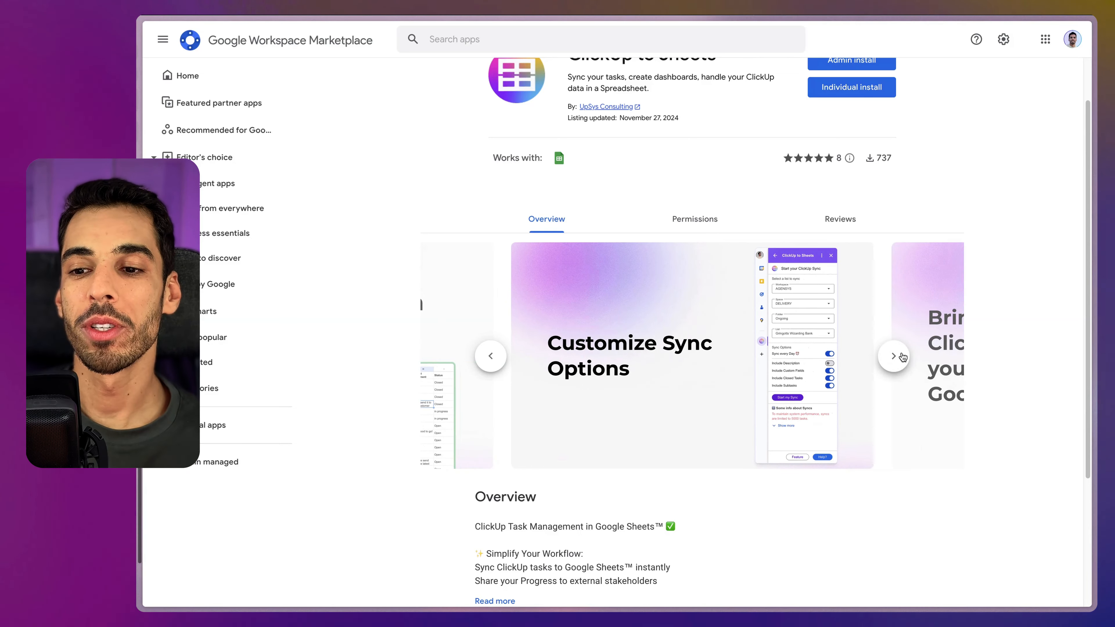
scroll(858, 289, down, 2)
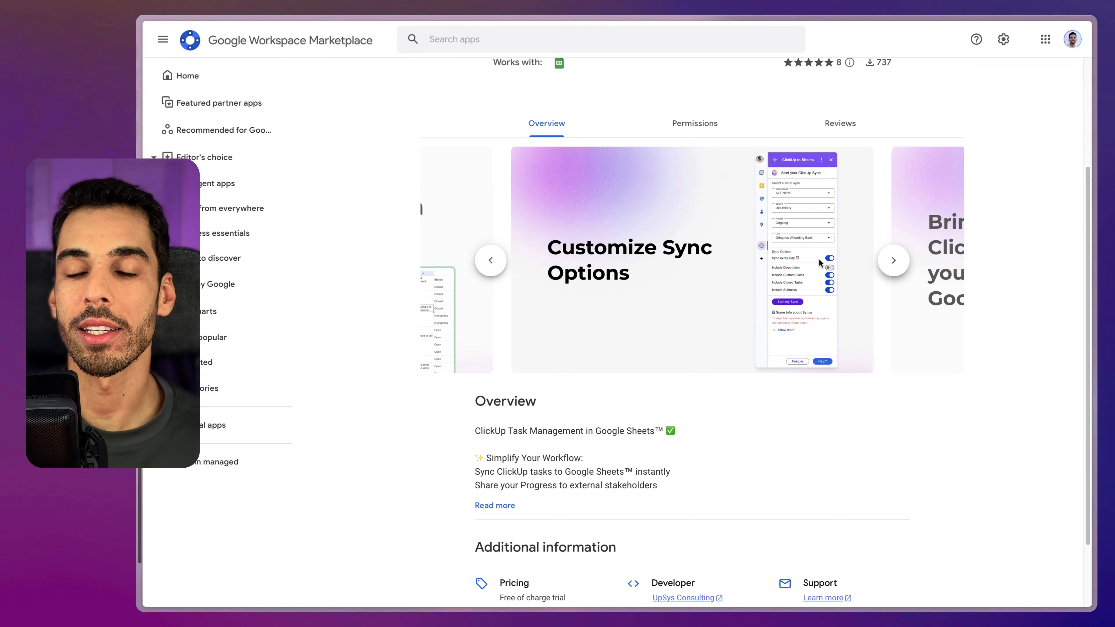
click(888, 264)
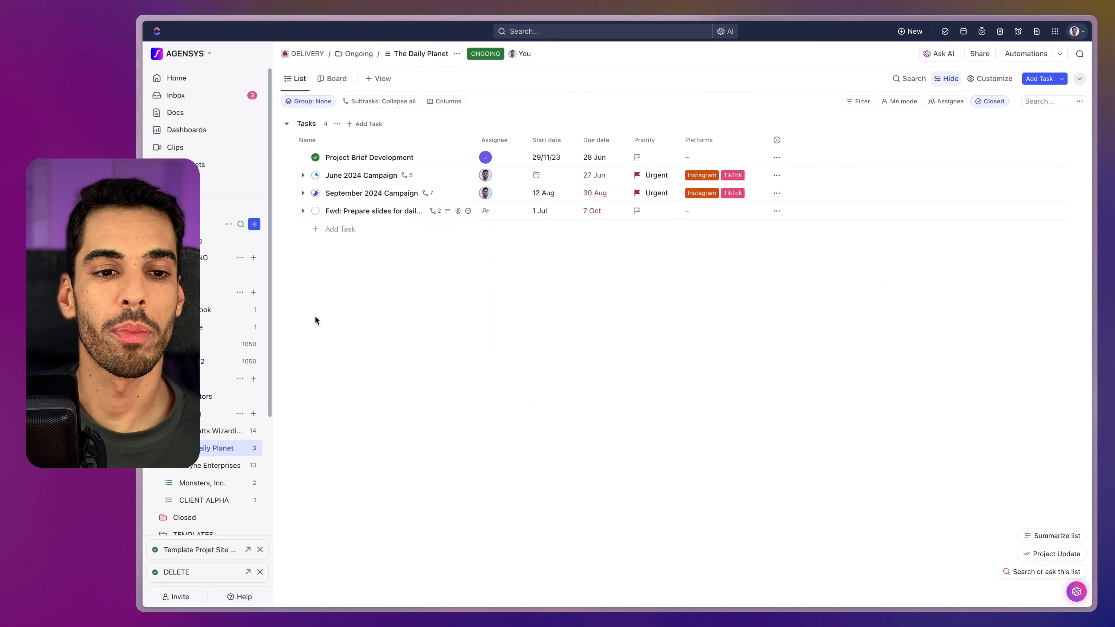
- Switch to ClickUp, open the Wayne Enterprises list and assign a workspace member to the Final Client Meeting task
scroll(211, 333, down, 5)
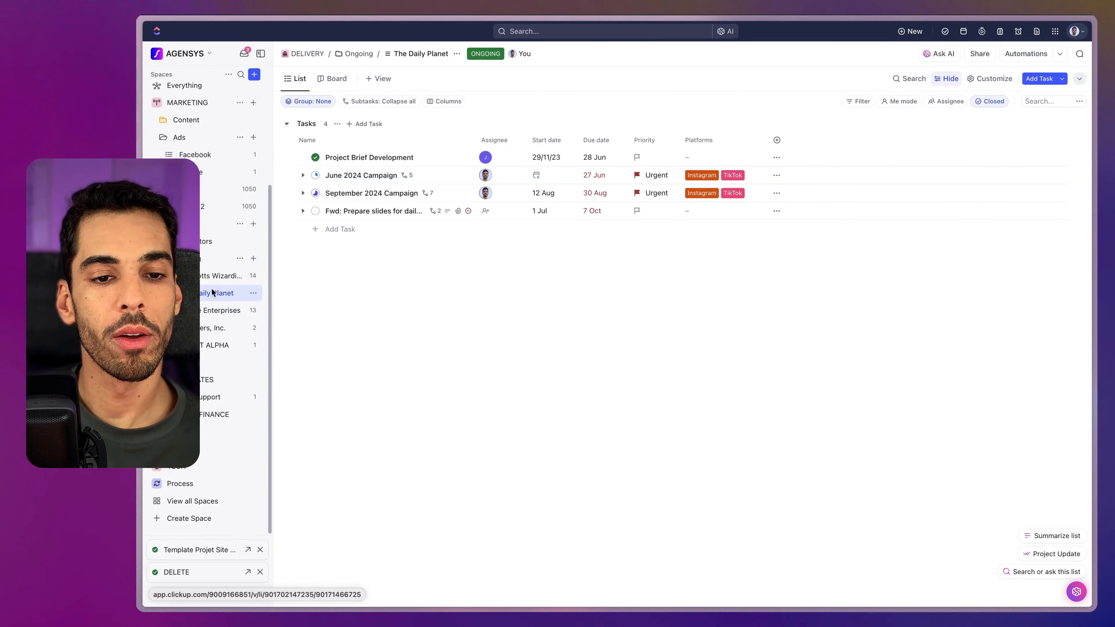
click(217, 312)
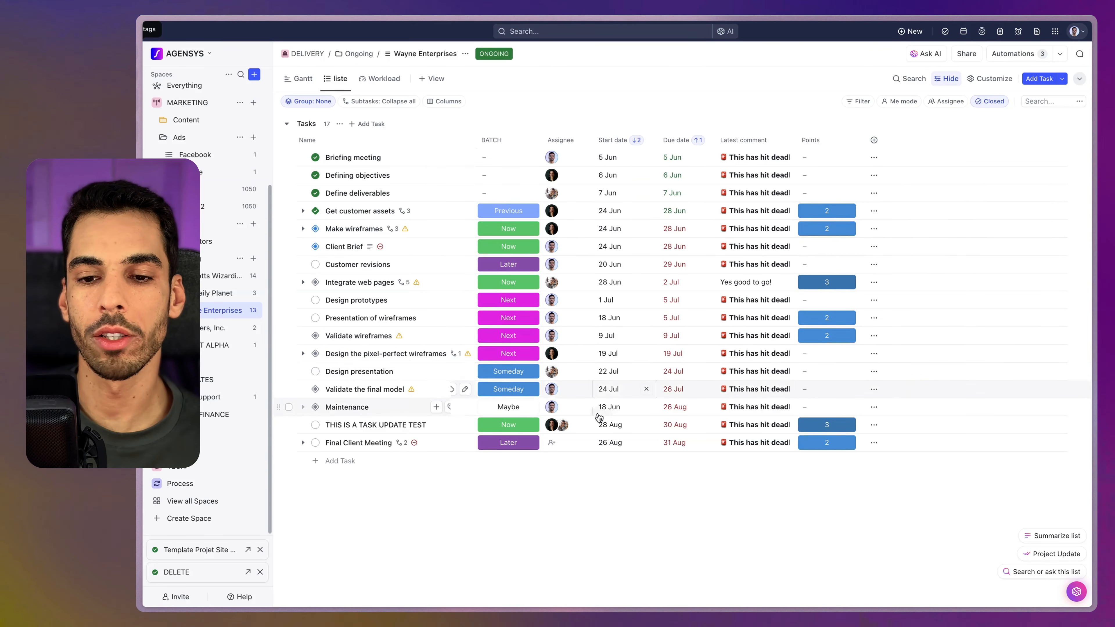
click(554, 443)
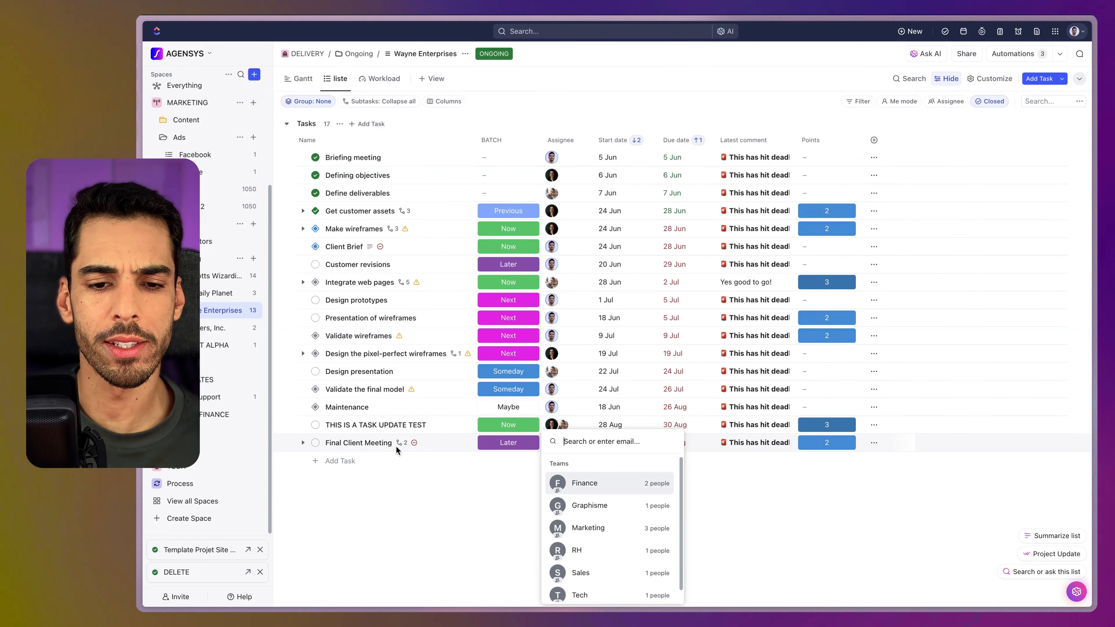
scroll(562, 489, down, 1)
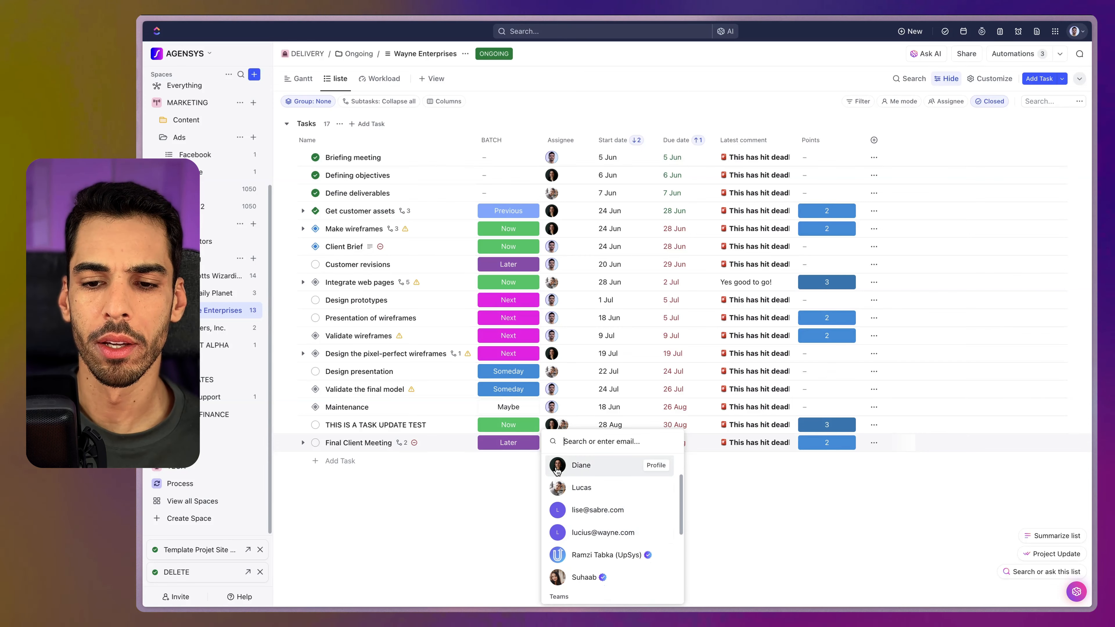
click(557, 466)
click(456, 552)
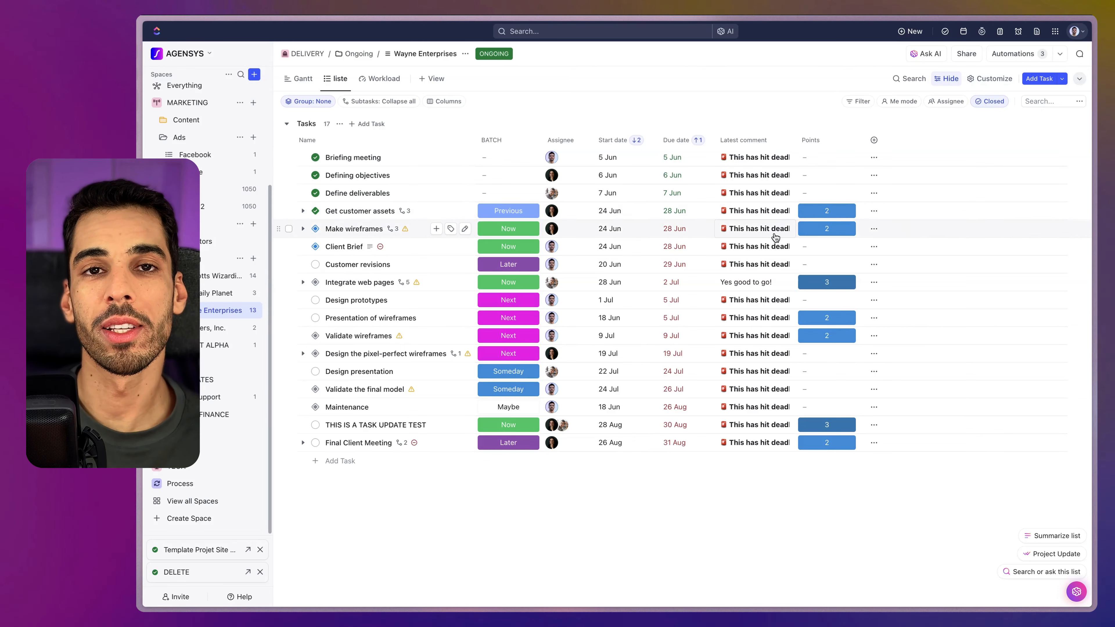
- Examine the export options for the Wayne Enterprises list view, then close them without downloading
click(988, 79)
click(980, 384)
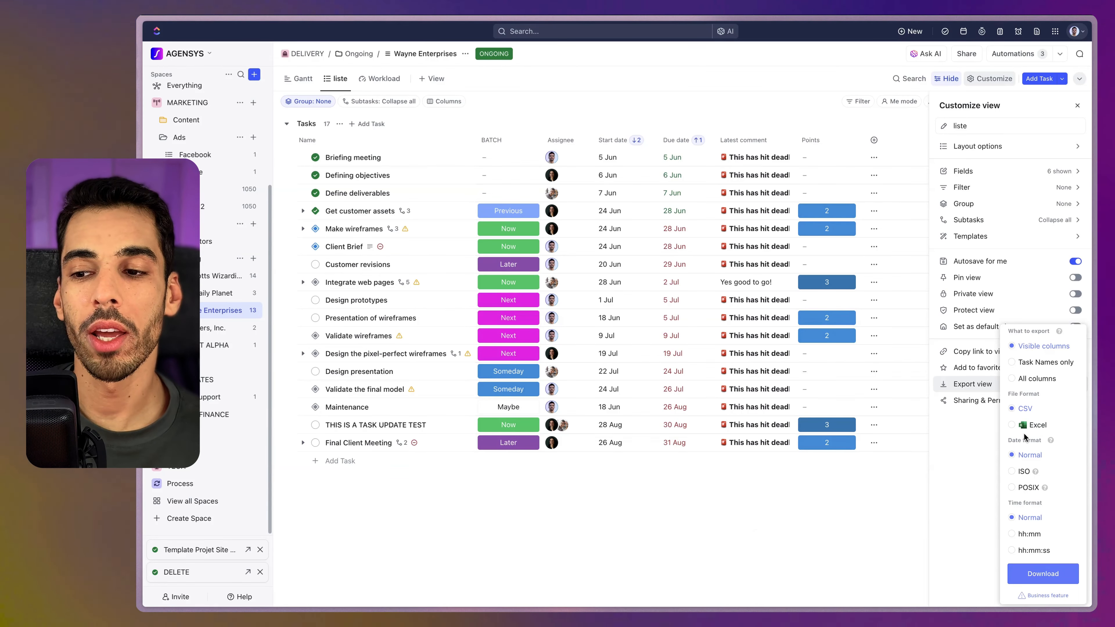
click(809, 550)
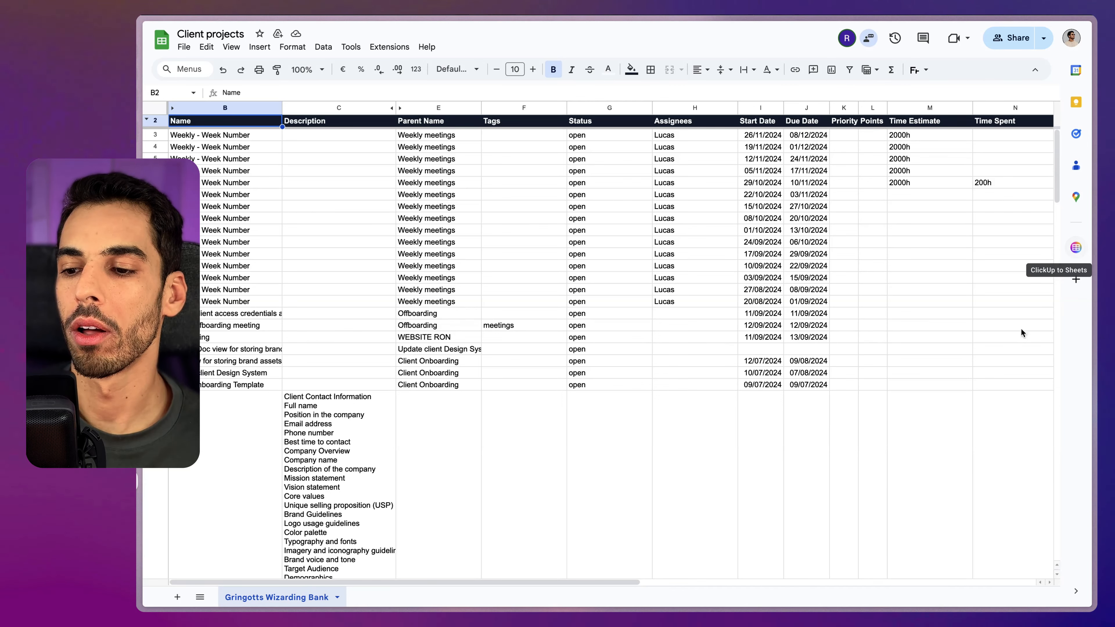
- Switch to the Client projects spreadsheet in Google Sheets and open the ClickUp to Sheets add-on
click(1079, 594)
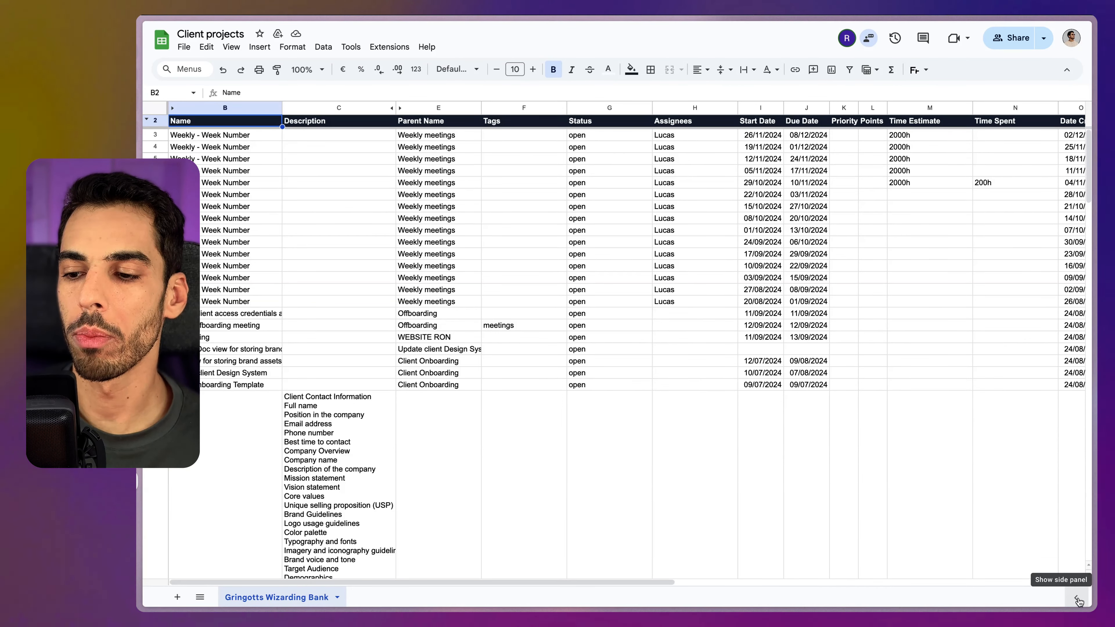
click(1077, 600)
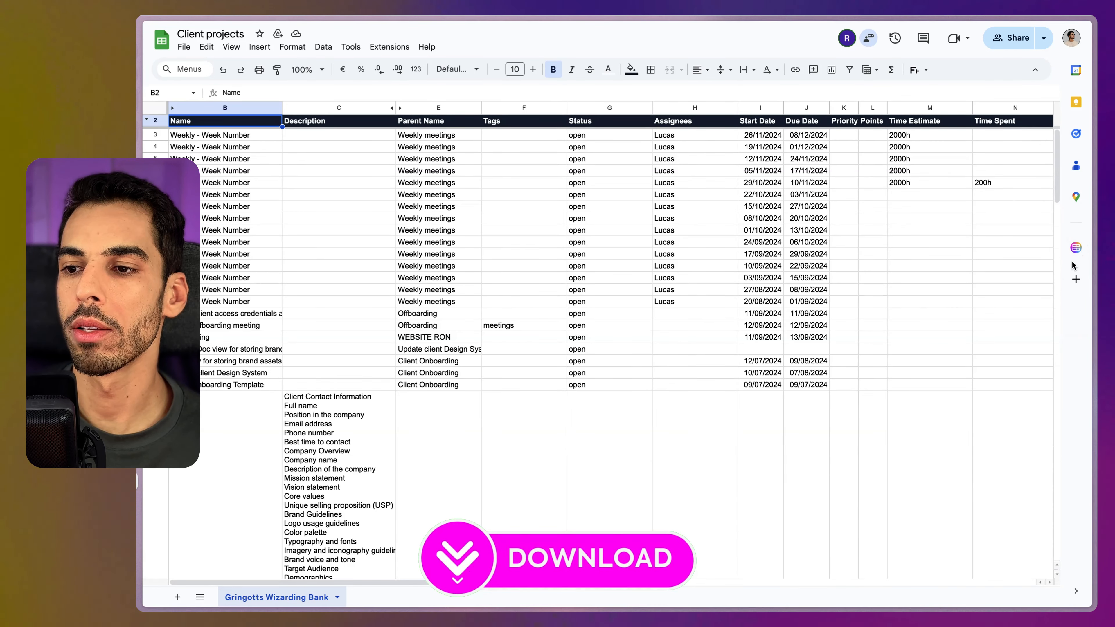
click(1077, 252)
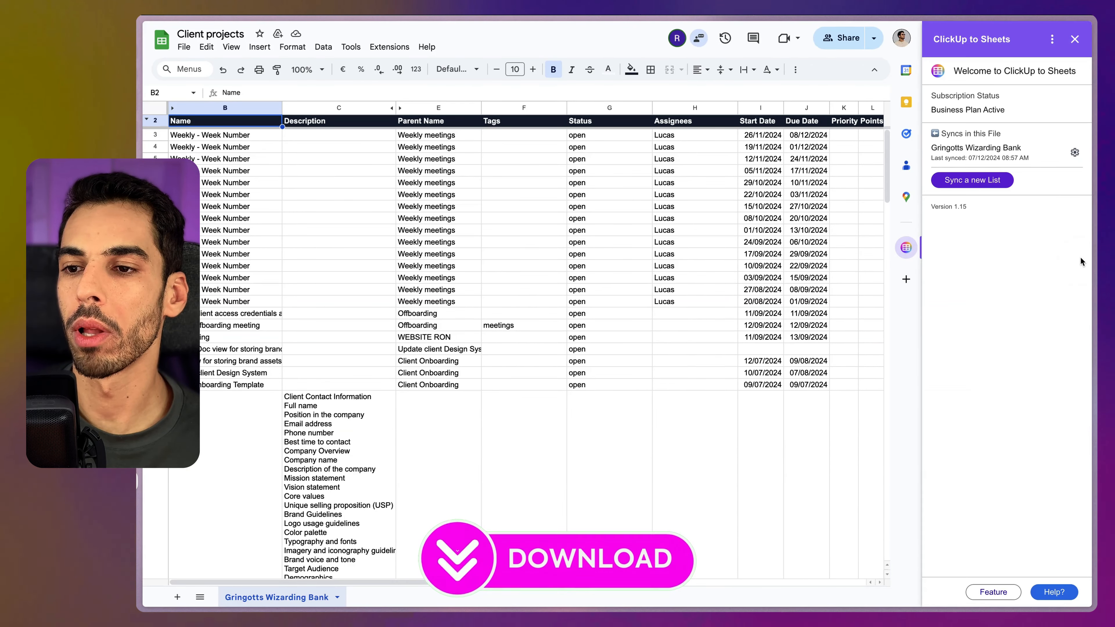
- Search the add-on marketplace for "clickup", view the ClickUp to Sheets listing and close the marketplace
click(908, 281)
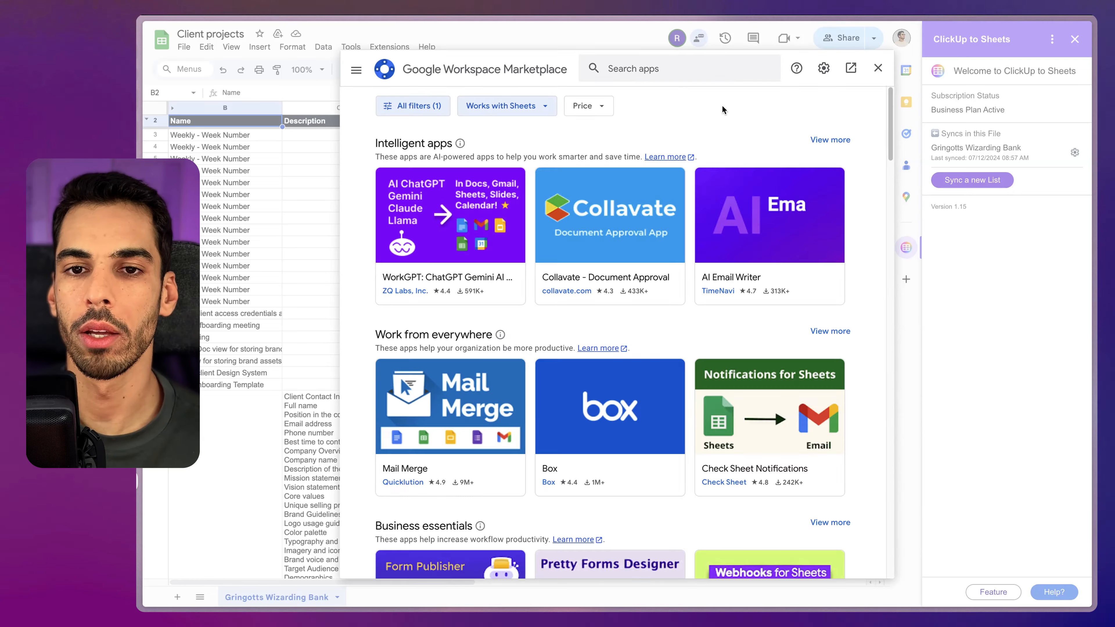
click(643, 68)
text(cl)
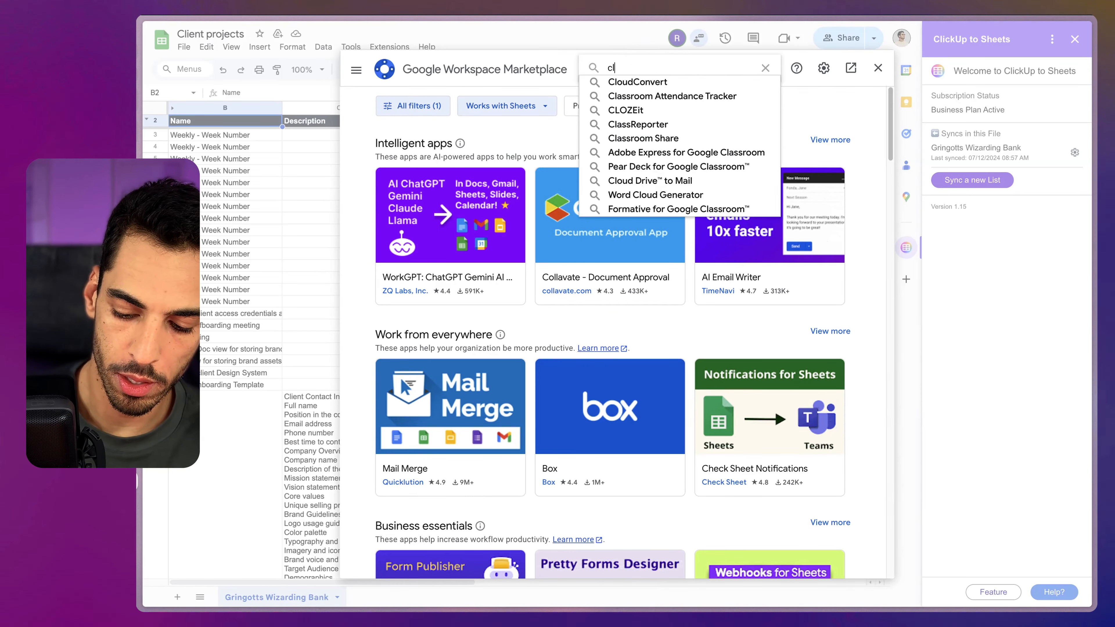
text(ickup)
key(Return)
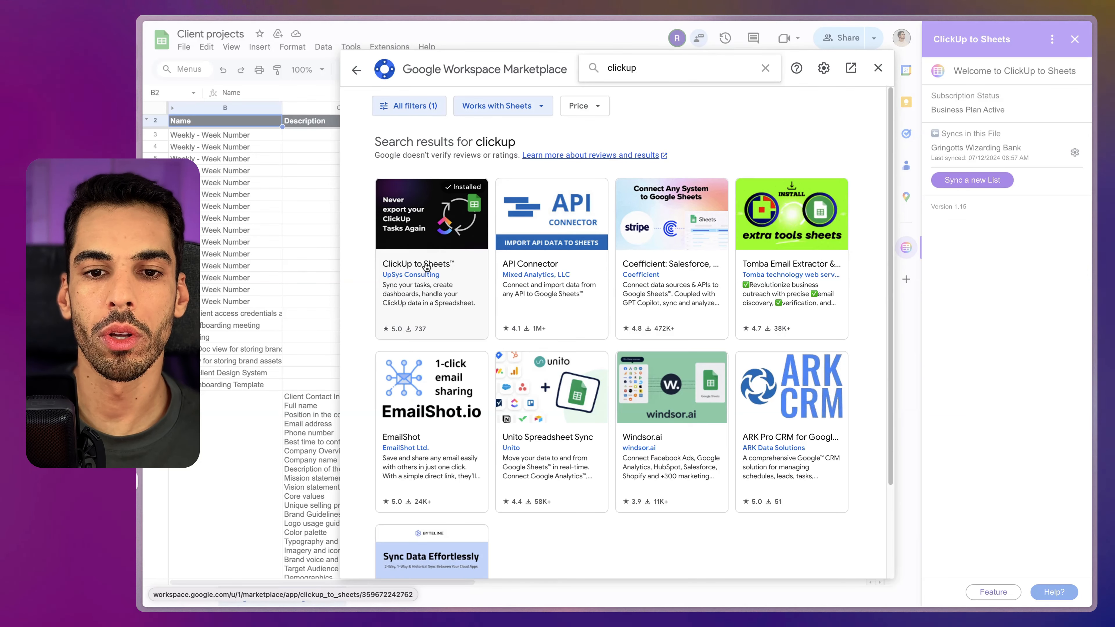
click(425, 239)
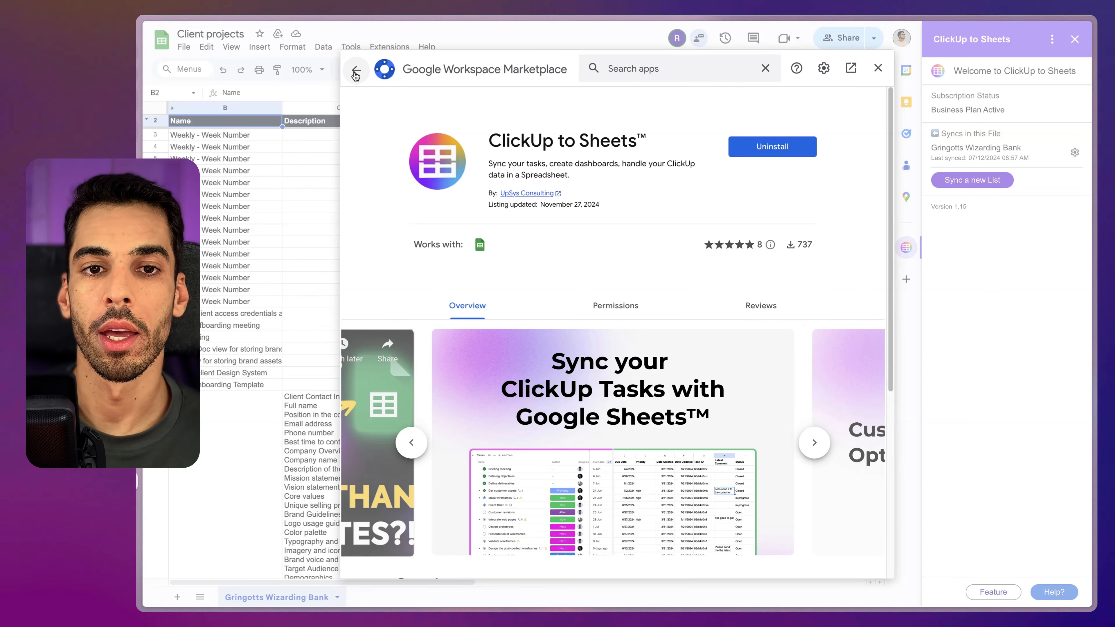
click(878, 68)
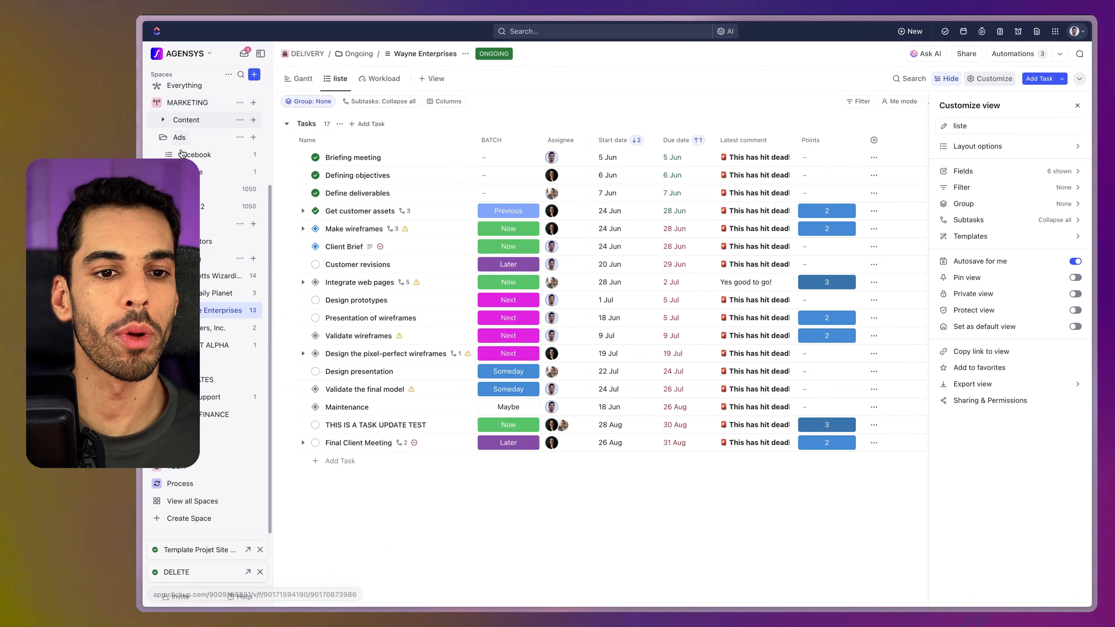
- In the spreadsheet's add-on, set up a new list sync with workspace AGENSYS, space DELIVERY, folder Ongoing and list Wayne Enterprises
scroll(182, 153, up, 2)
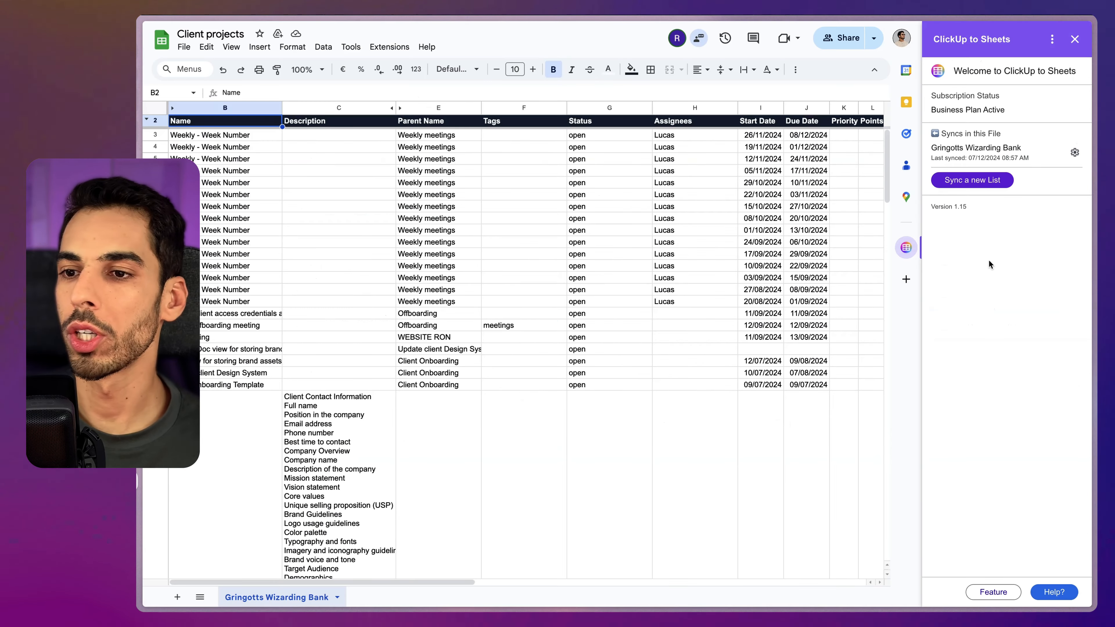
click(982, 181)
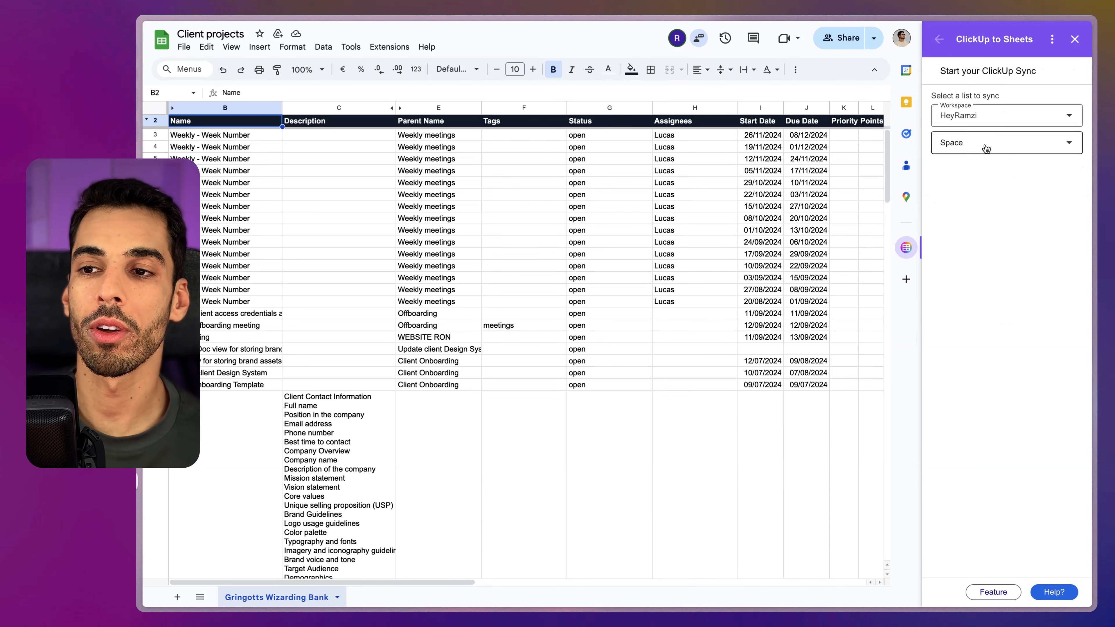
click(988, 115)
click(985, 177)
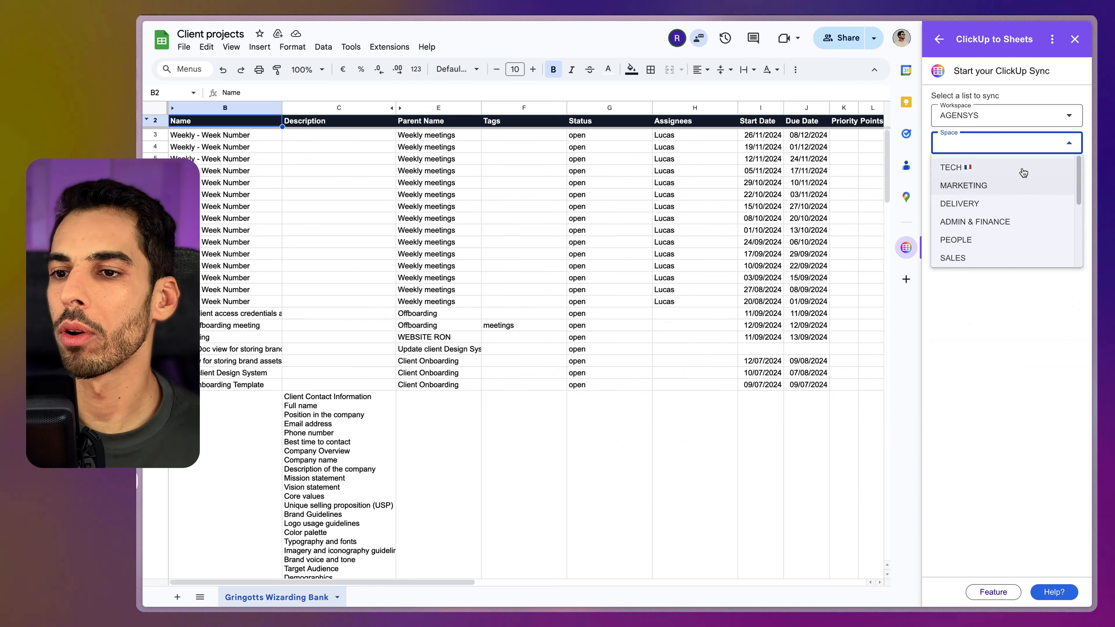
click(976, 203)
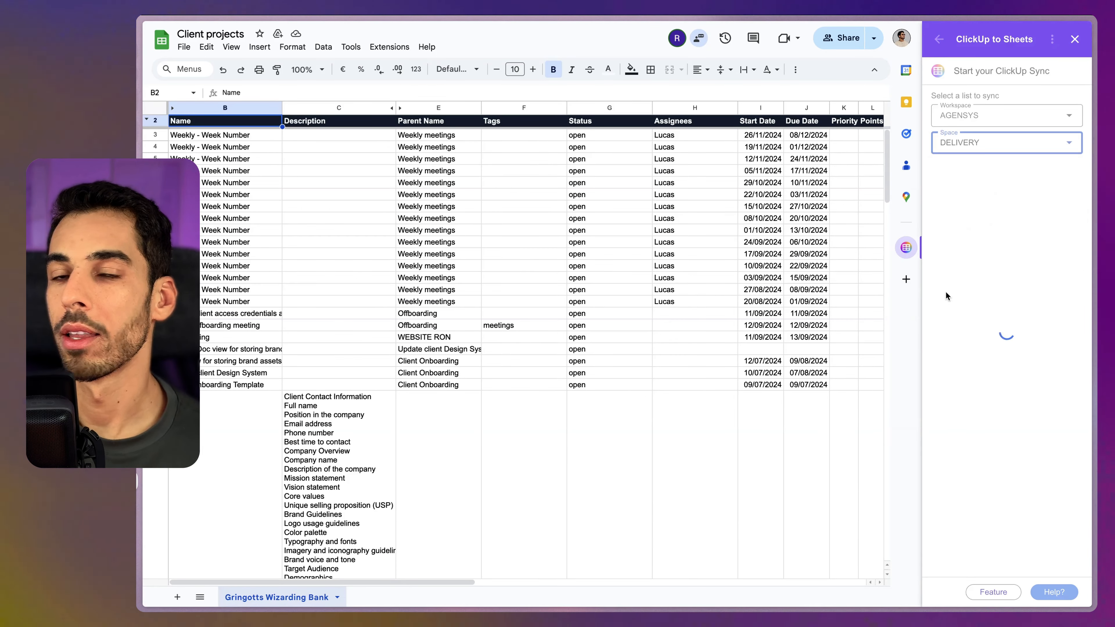
click(991, 171)
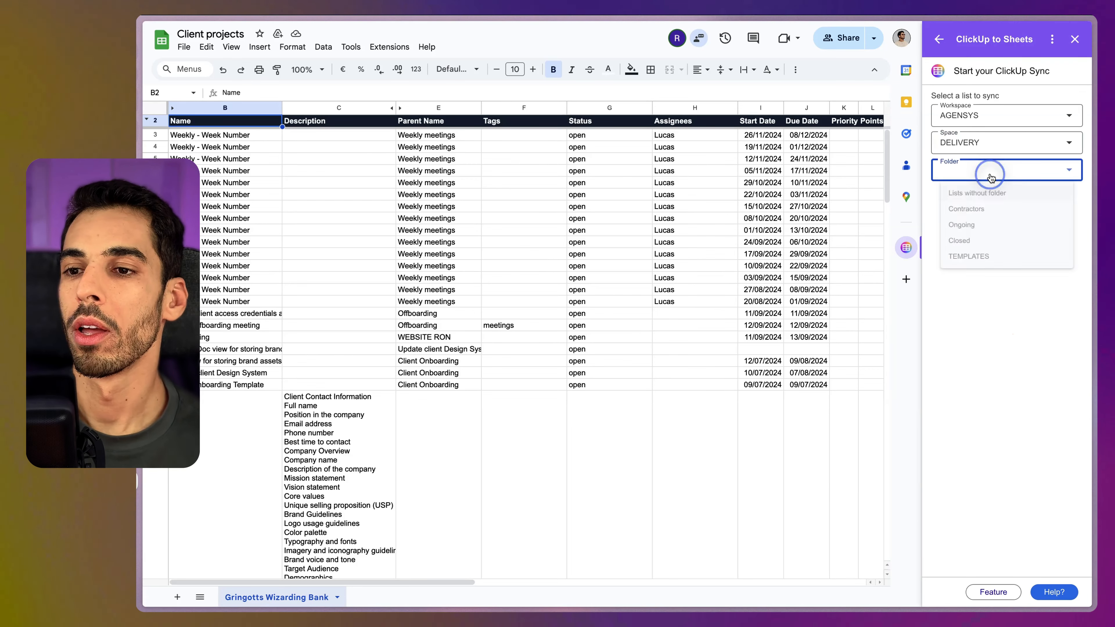
click(986, 234)
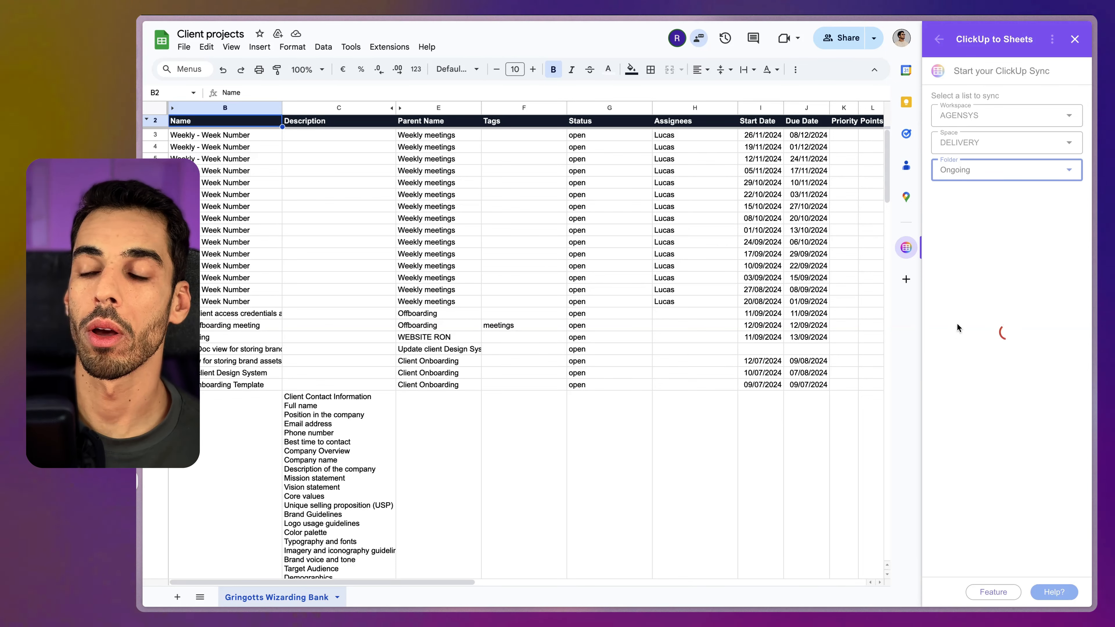
click(983, 203)
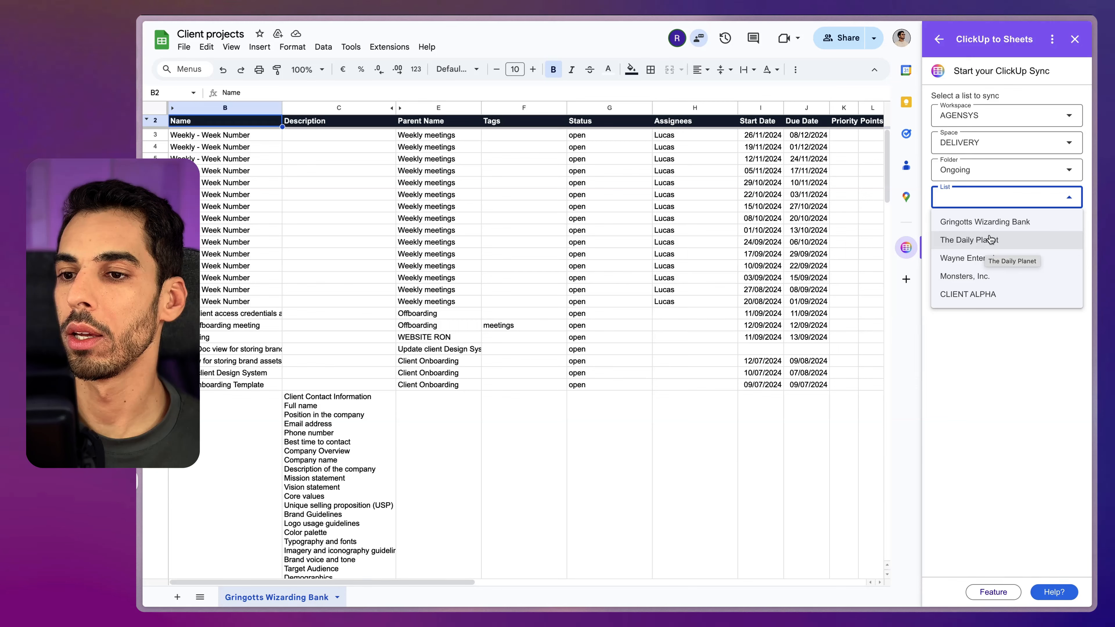
click(988, 258)
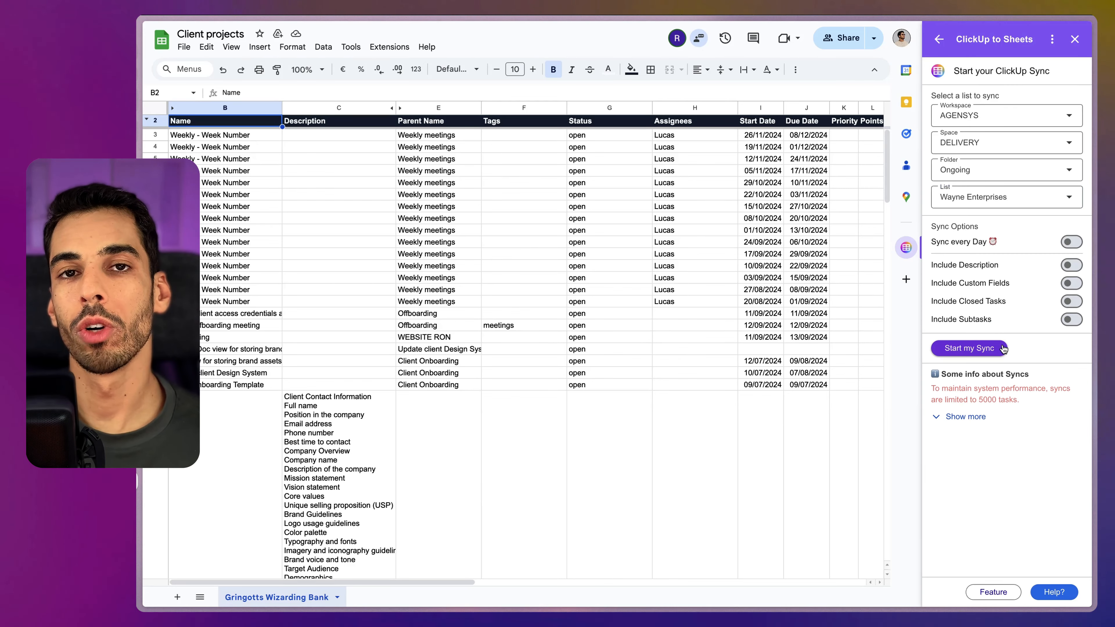
- Include descriptions, custom fields, closed tasks and subtasks, enable syncing every day, and start the sync
click(1070, 266)
click(1067, 283)
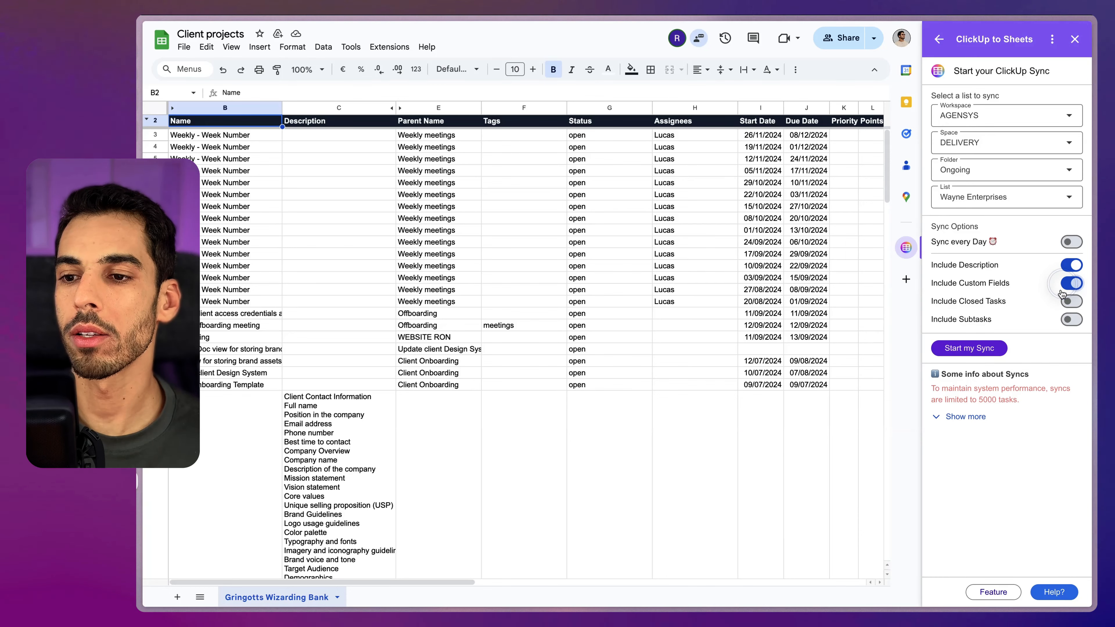
click(1068, 302)
click(1070, 320)
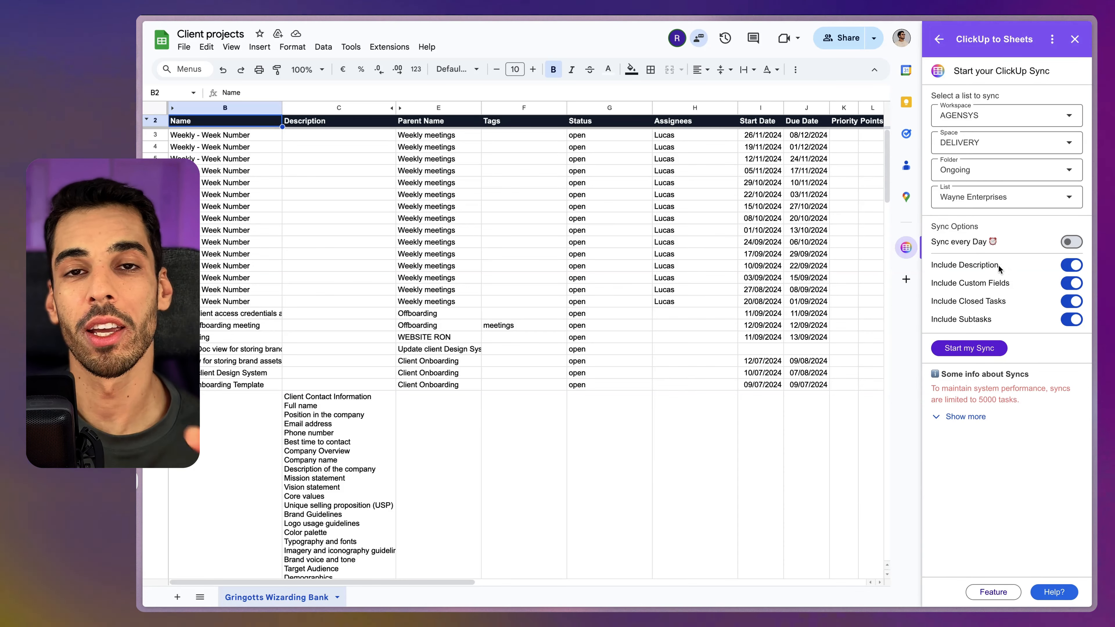
click(1069, 242)
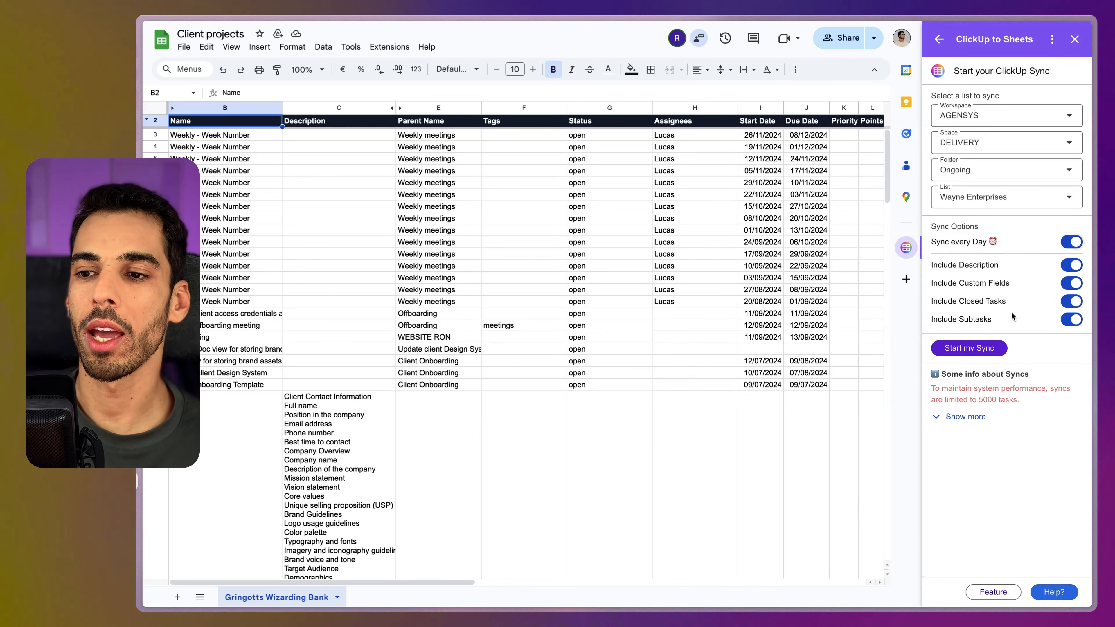
click(969, 348)
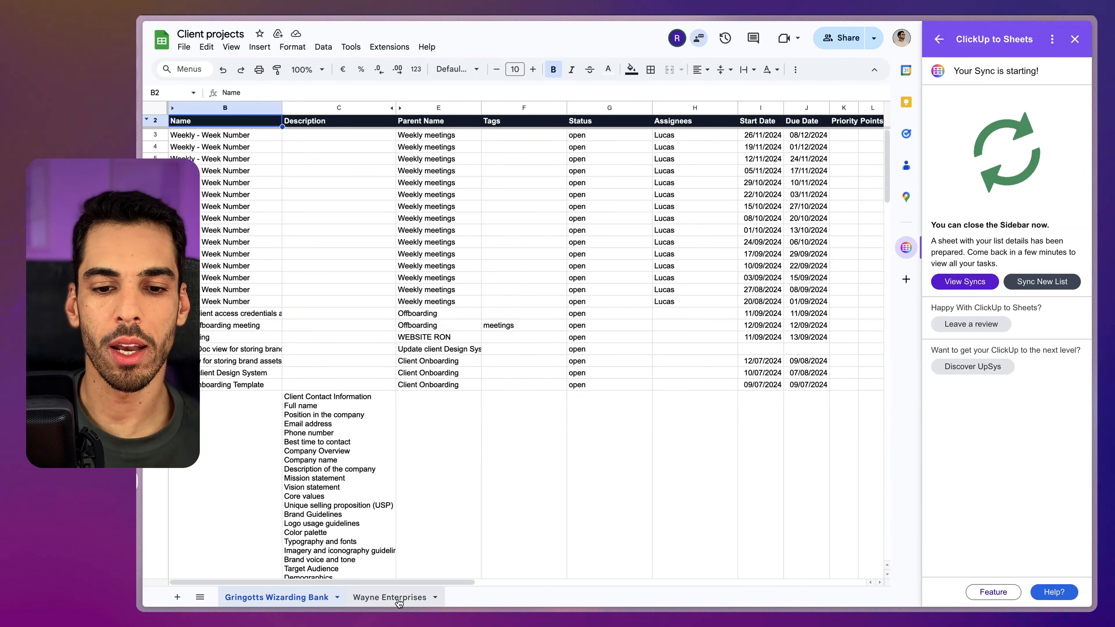
- Open the Wayne Enterprises sheet and examine its columns and imported task rows along with the add-on's list of syncs
click(398, 598)
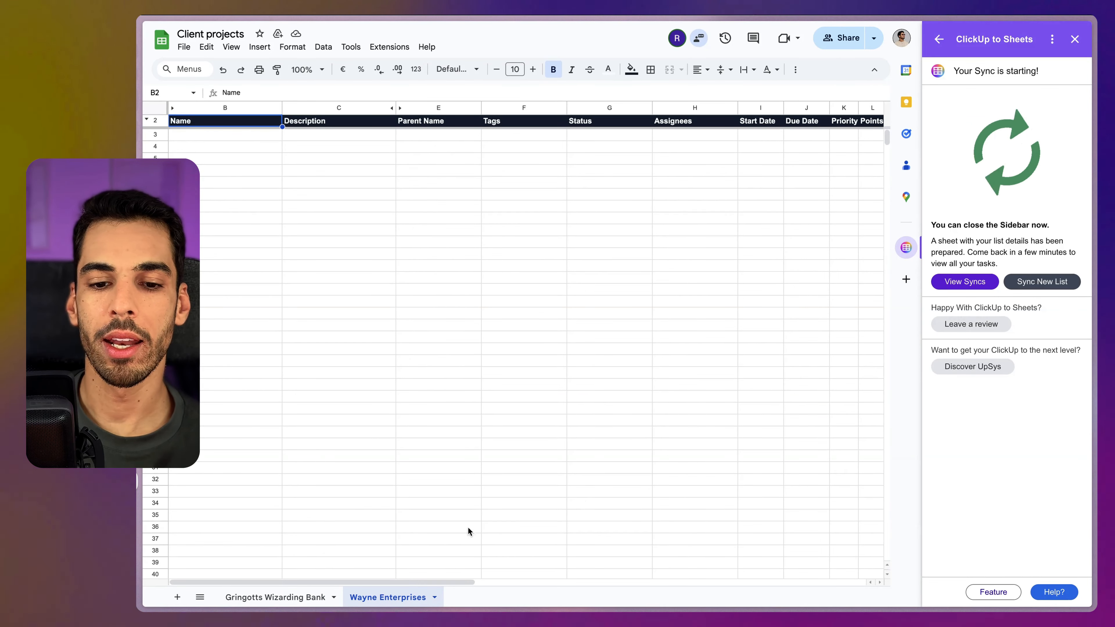
drag(440, 583, 839, 598)
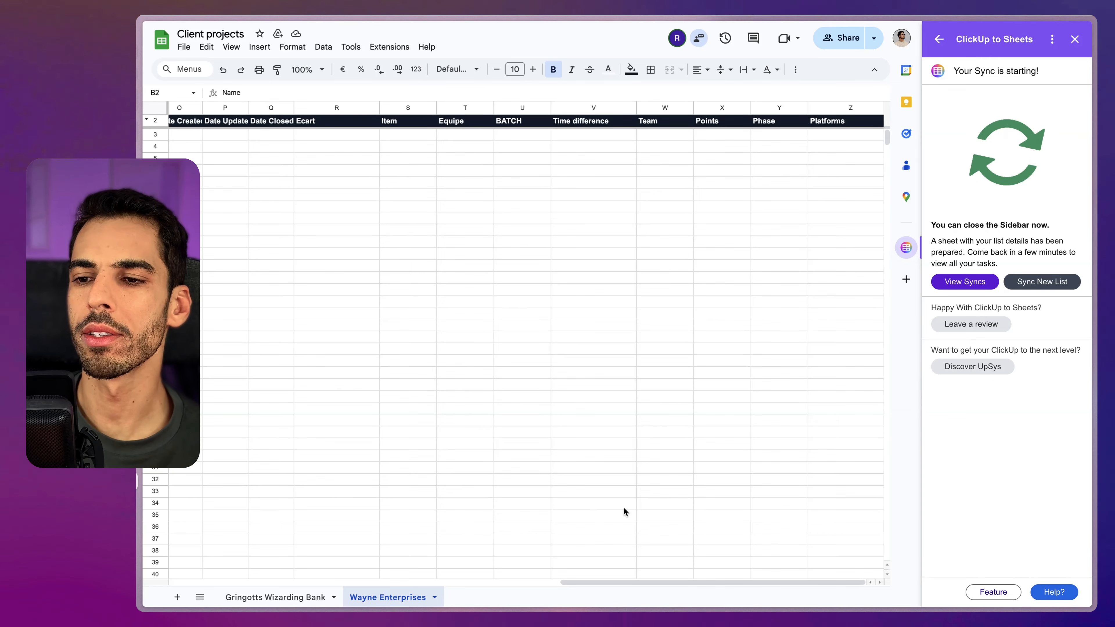
click(962, 283)
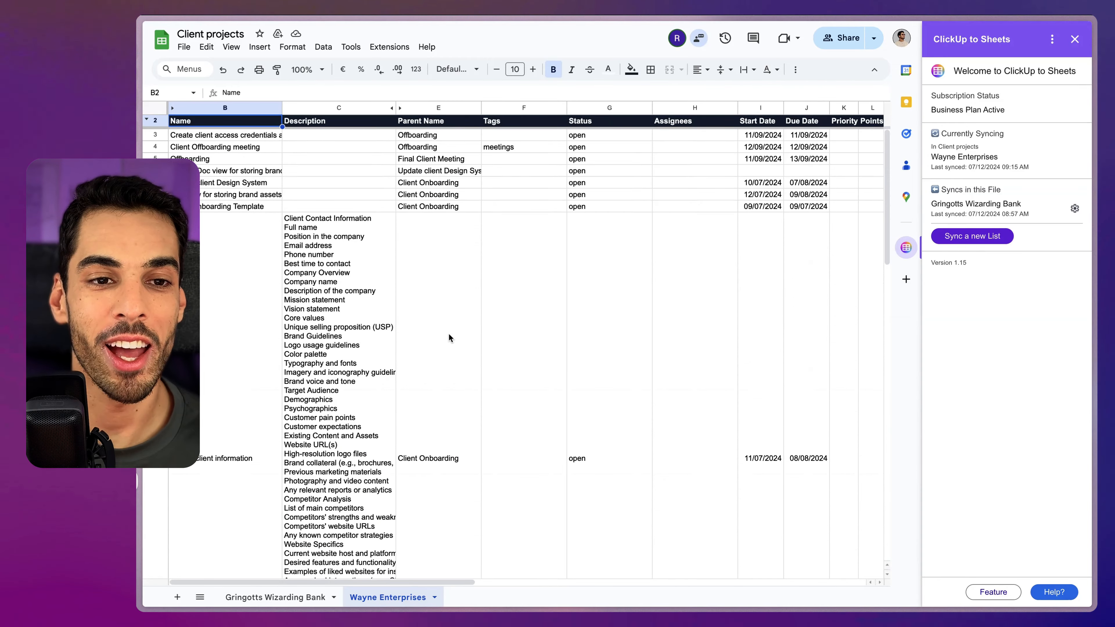
scroll(438, 310, down, 15)
scroll(438, 311, down, 15)
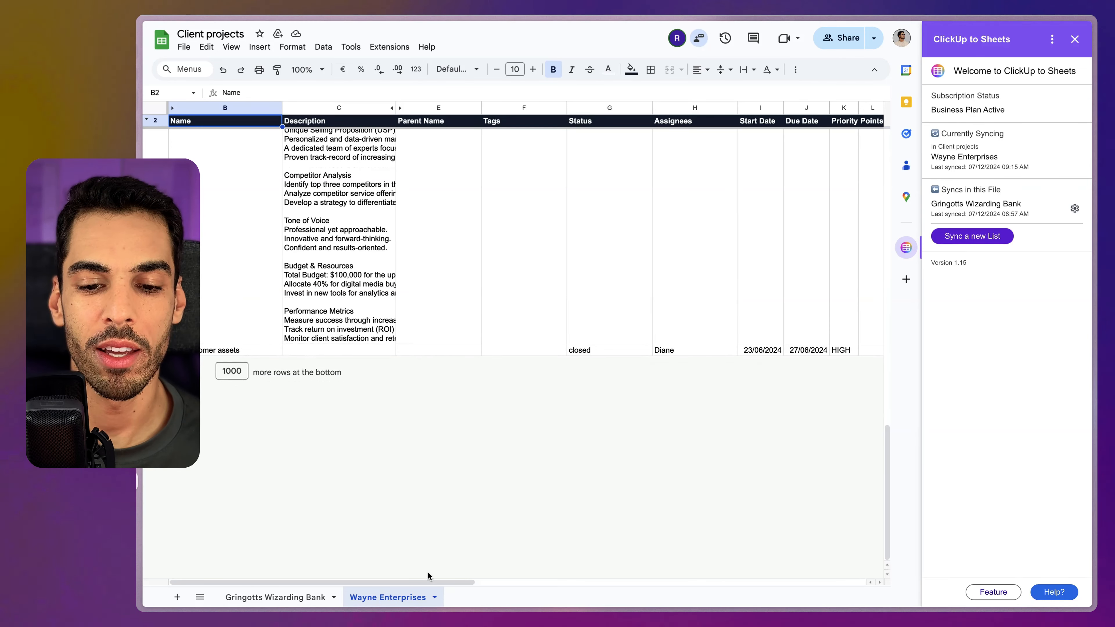
- Examine the imported task rows in the Wayne Enterprises sheet, including the Final Client Meeting task and its assignee
mouse_move(431, 584)
mouse_down()
mouse_move(485, 580)
mouse_move(445, 582)
mouse_up()
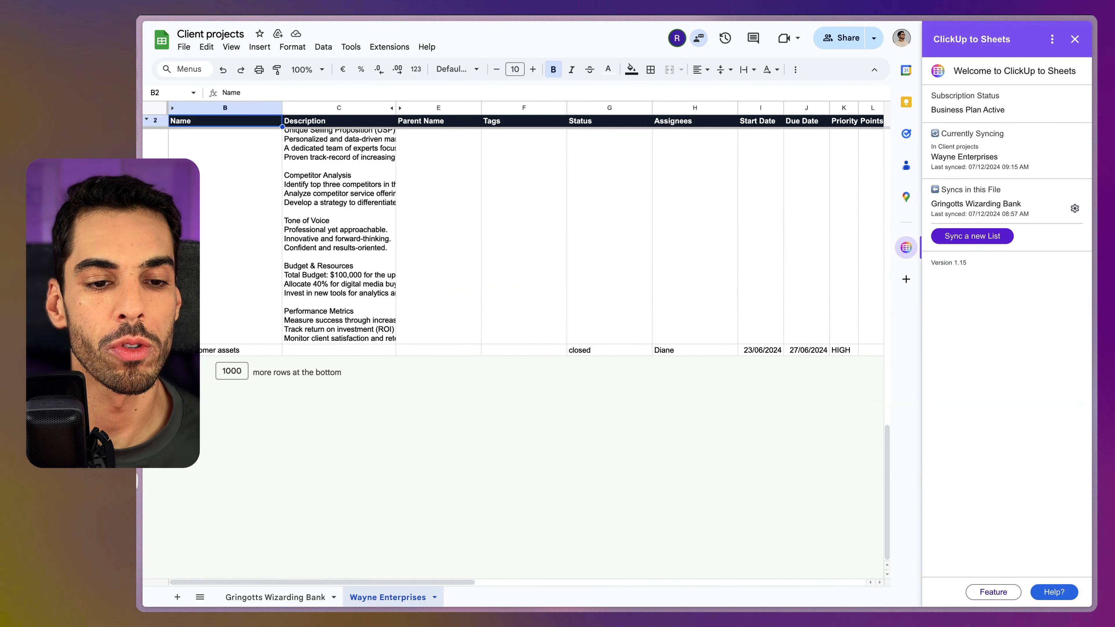
drag(429, 578, 461, 561)
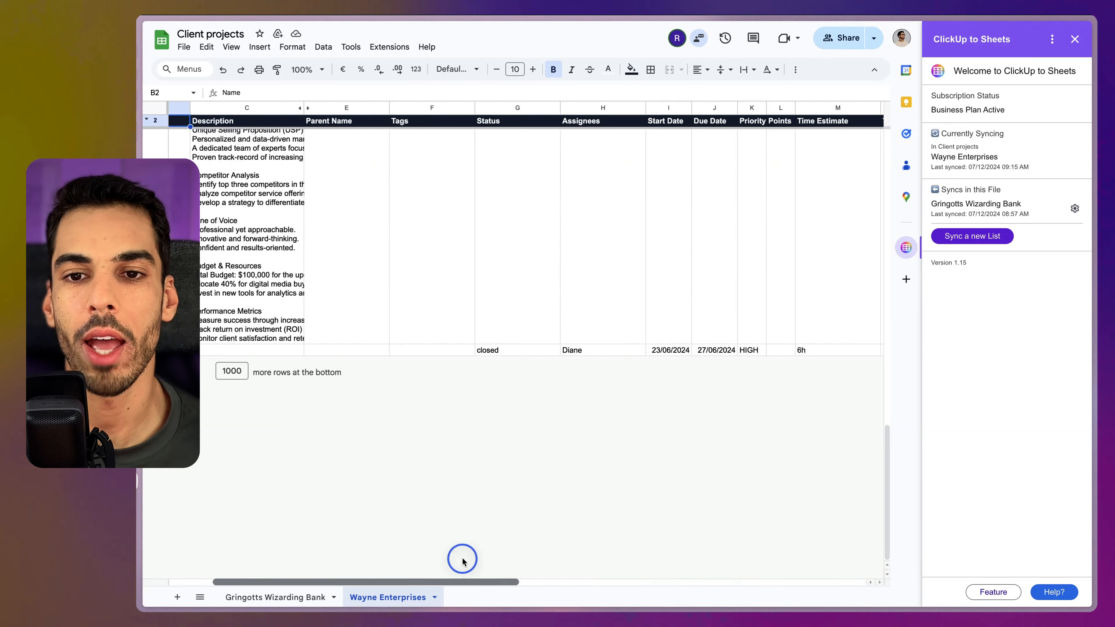
scroll(395, 314, up, 10)
scroll(396, 315, down, 5)
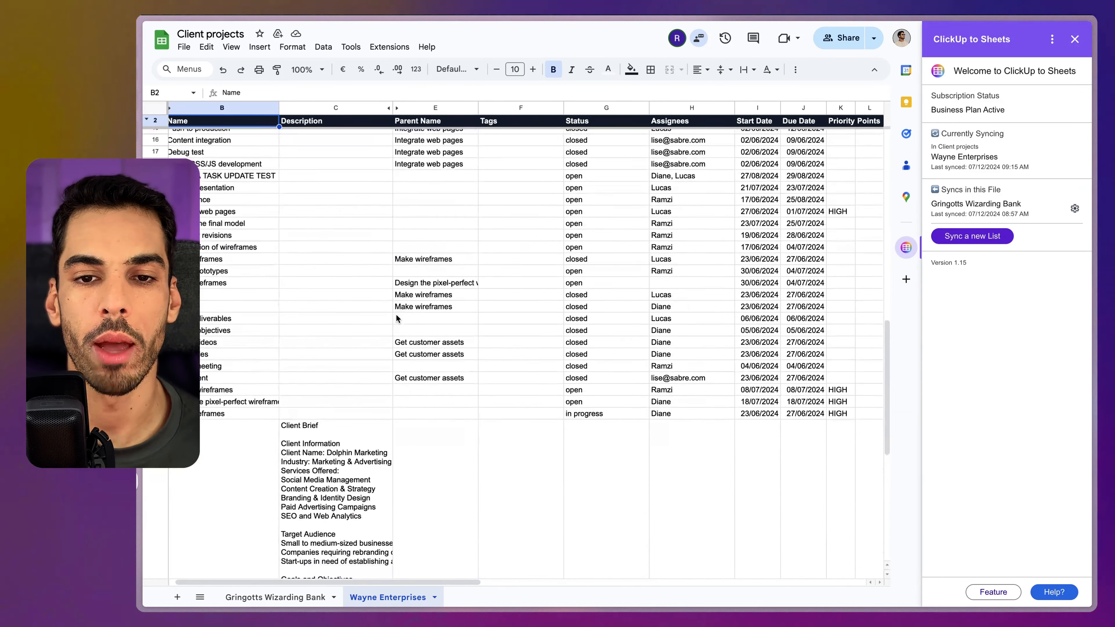
scroll(384, 307, up, 2)
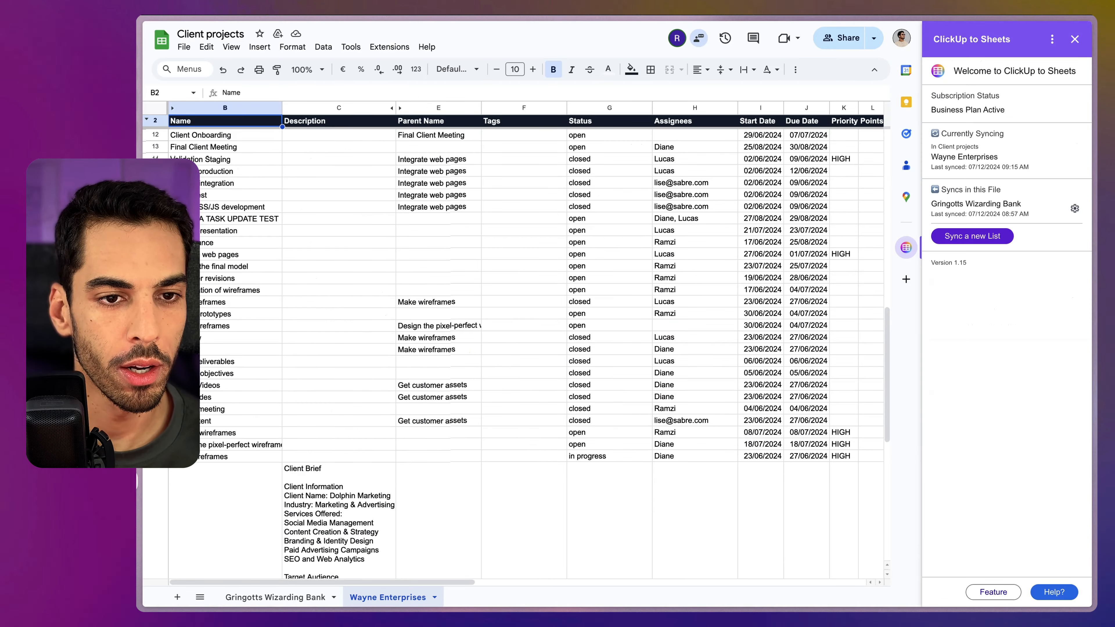
scroll(513, 354, up, 2)
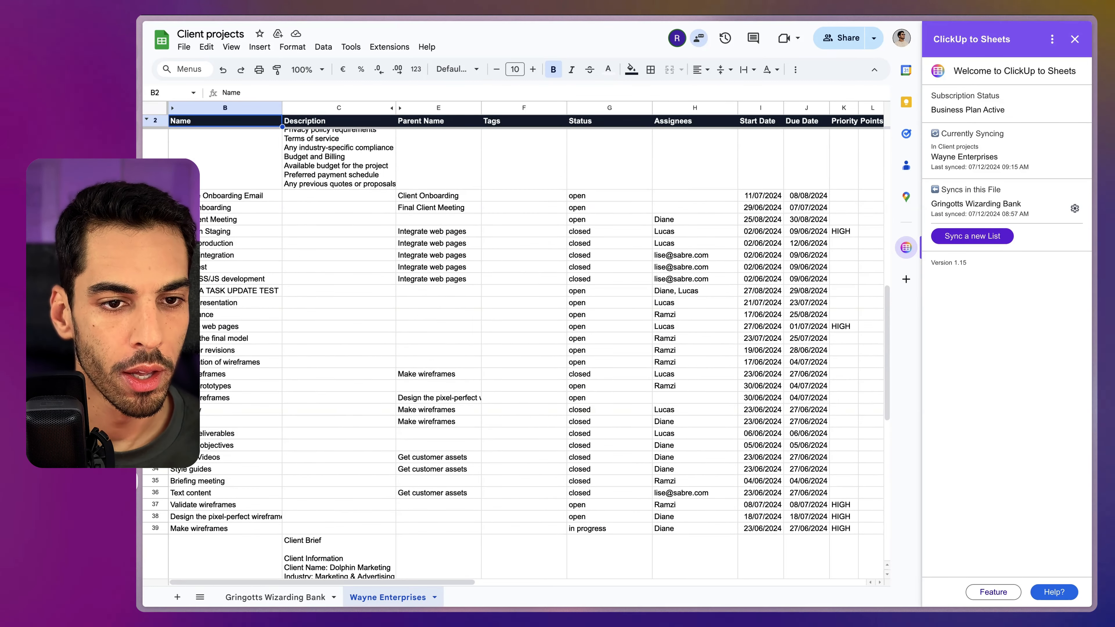
click(220, 219)
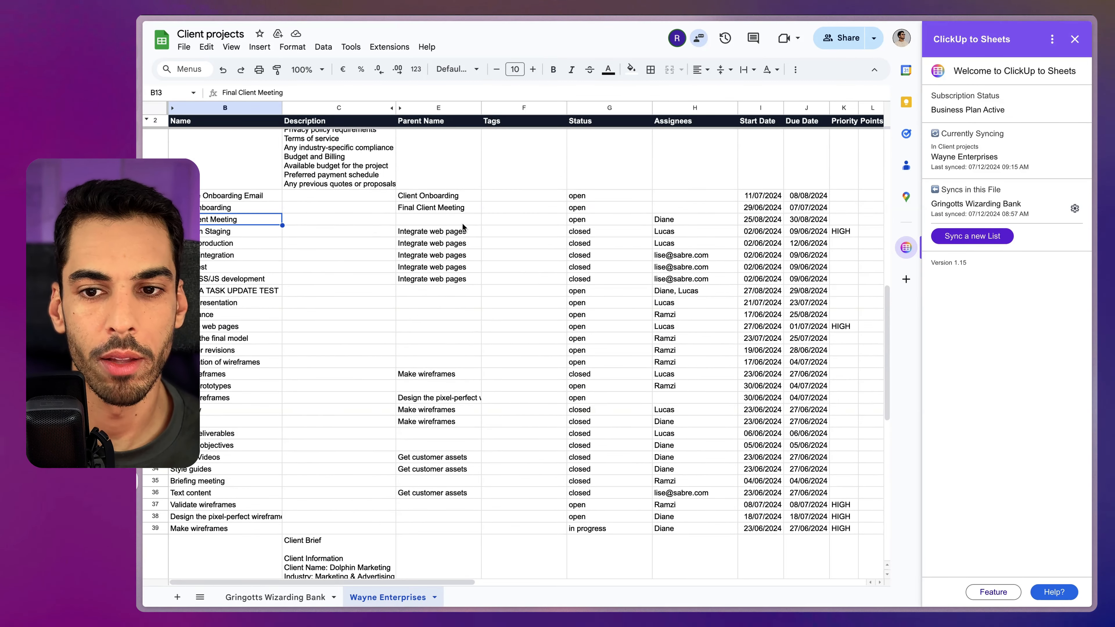
click(679, 220)
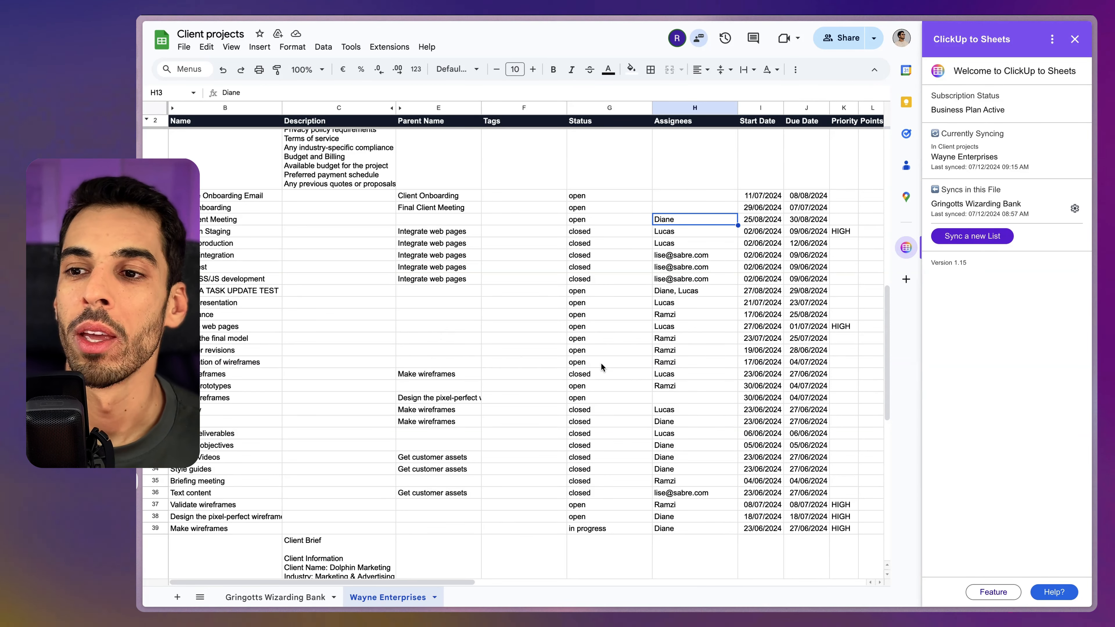
- Refresh the ClickUp to Sheets add-on
click(1053, 39)
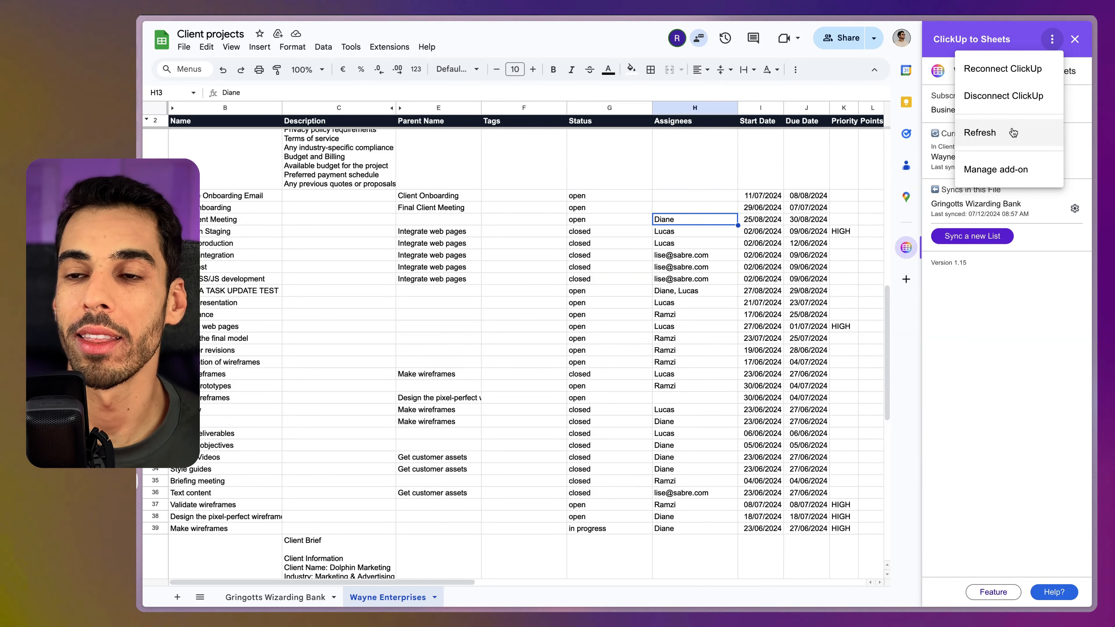
click(1019, 127)
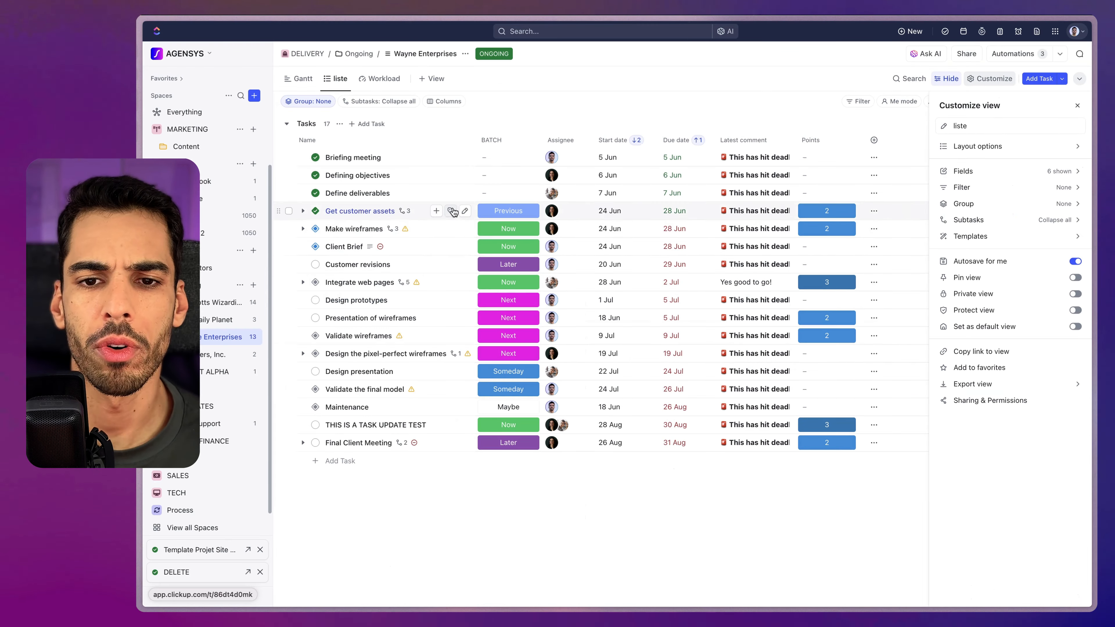
- In ClickUp's Wayne Enterprises list, set the status of the Customer revisions task to In Progress
click(463, 262)
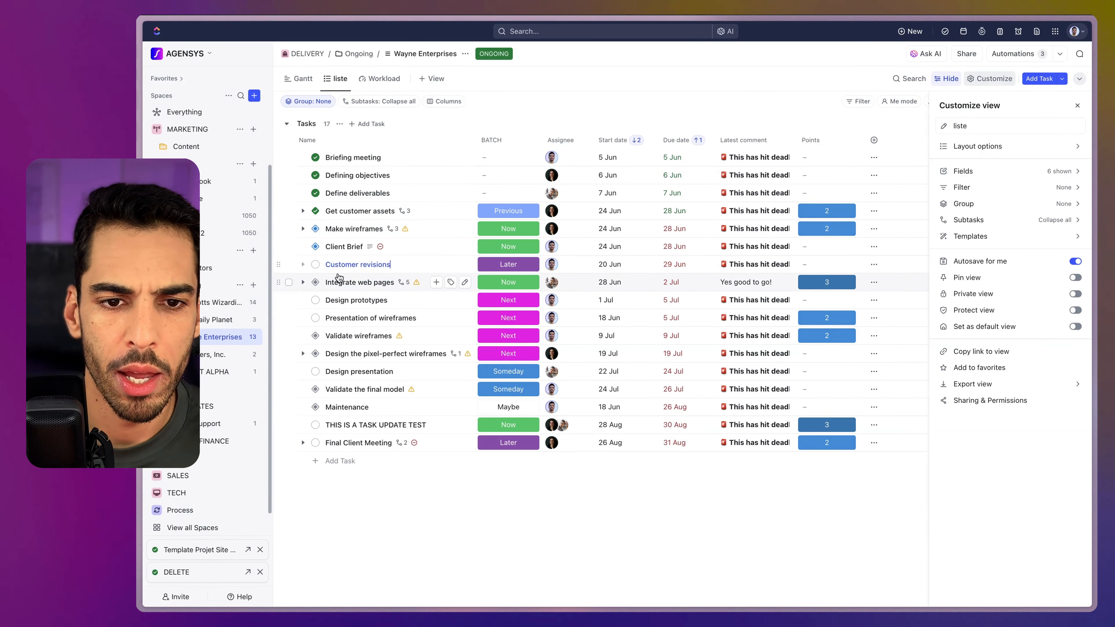
click(315, 264)
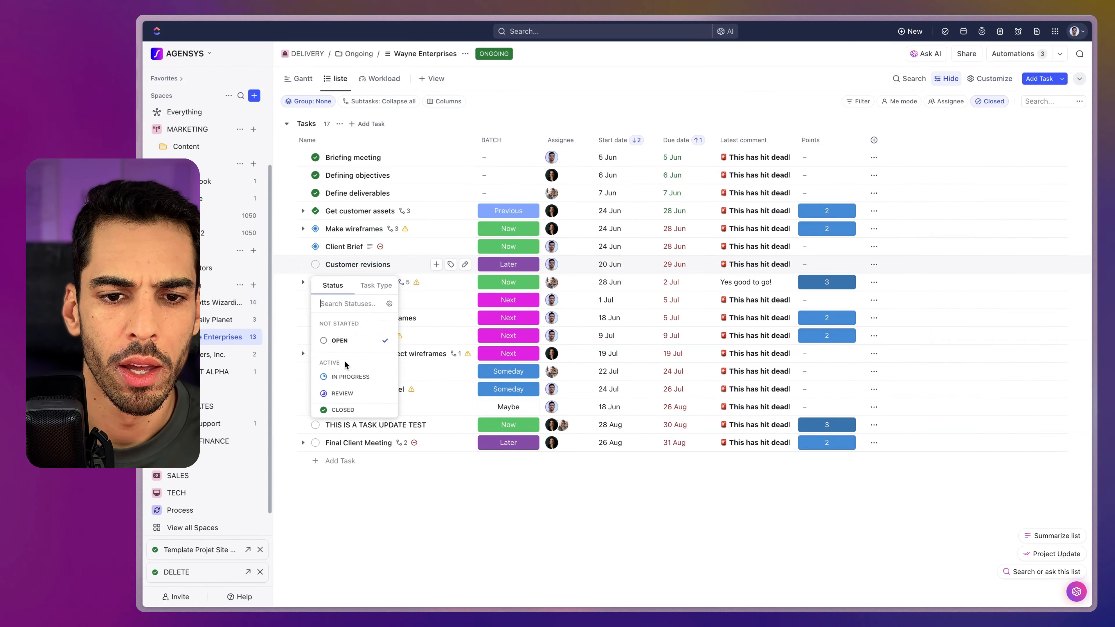
click(349, 376)
- Add a task named "Get customer feedback" at the end of the Wayne Enterprises list
click(348, 461)
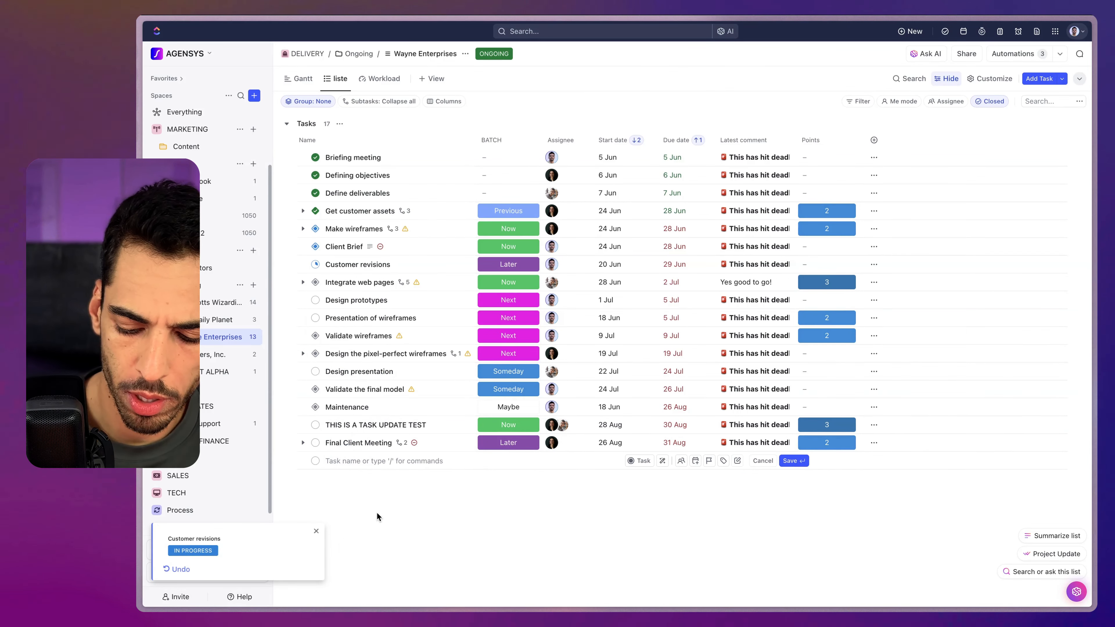
text(Get custom)
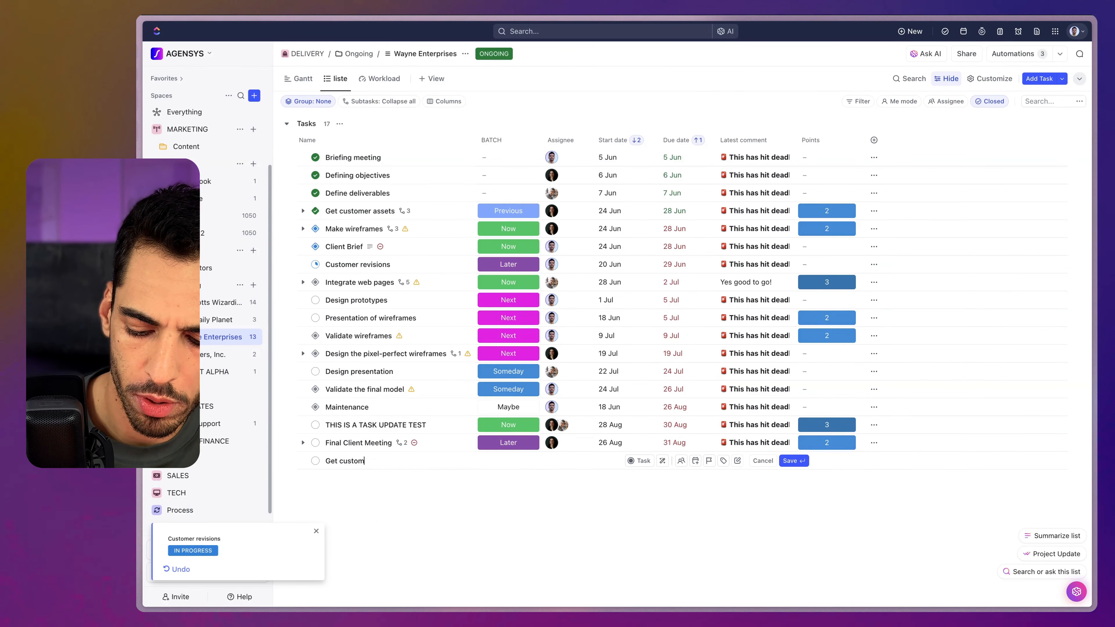
text(er feedback)
key(Return)
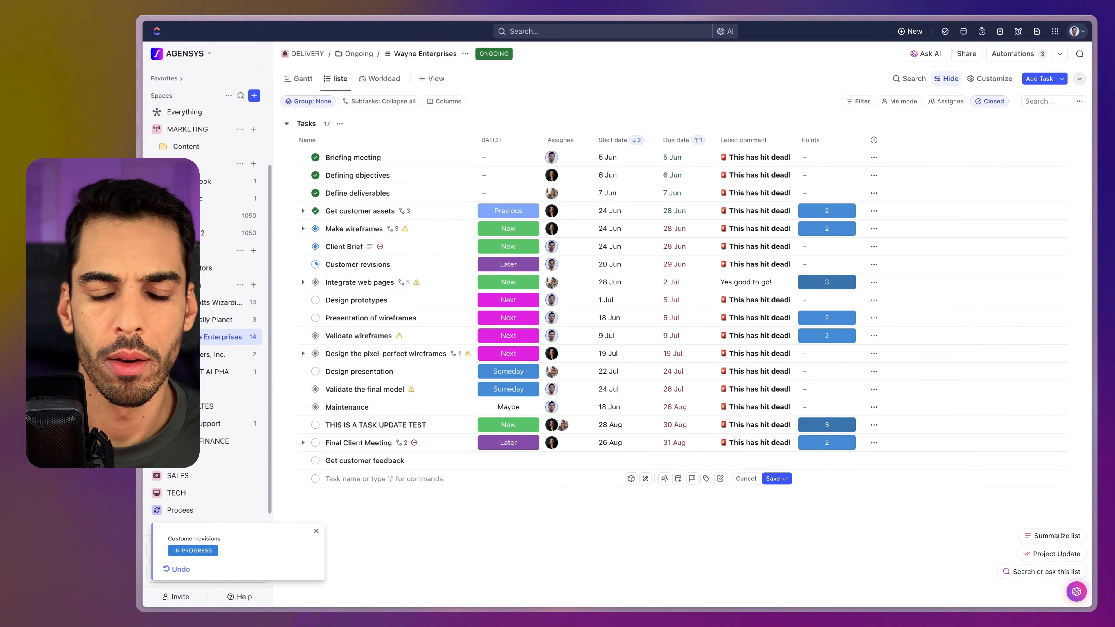
- Set the Get customer feedback task to Review, assign it to yourself and a teammate, and schedule it from Thursday to 14 Dec
click(315, 461)
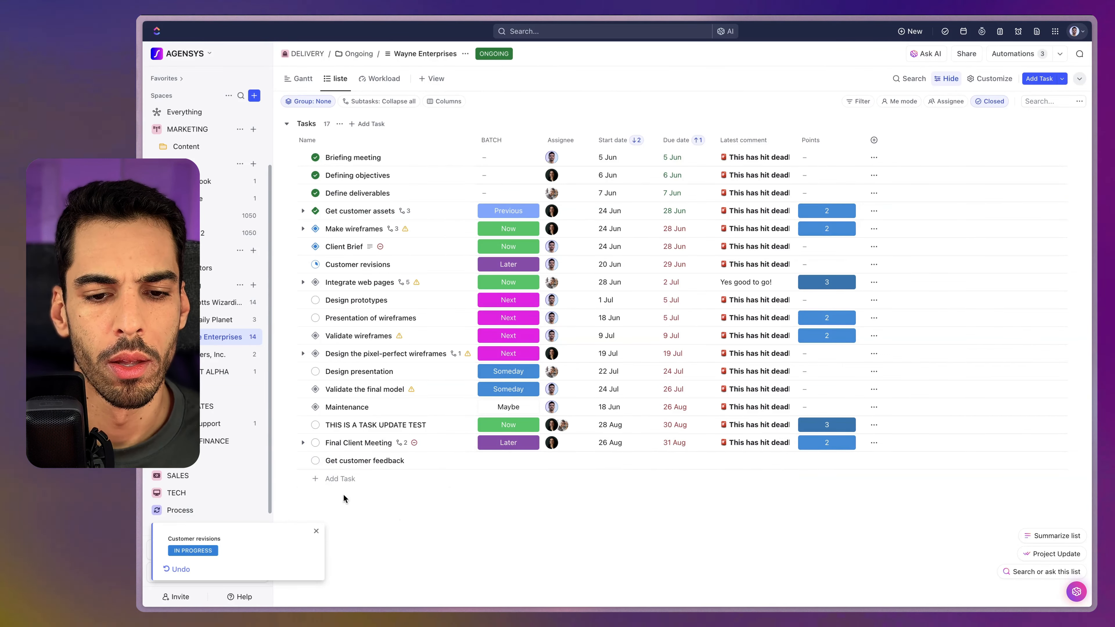
click(346, 580)
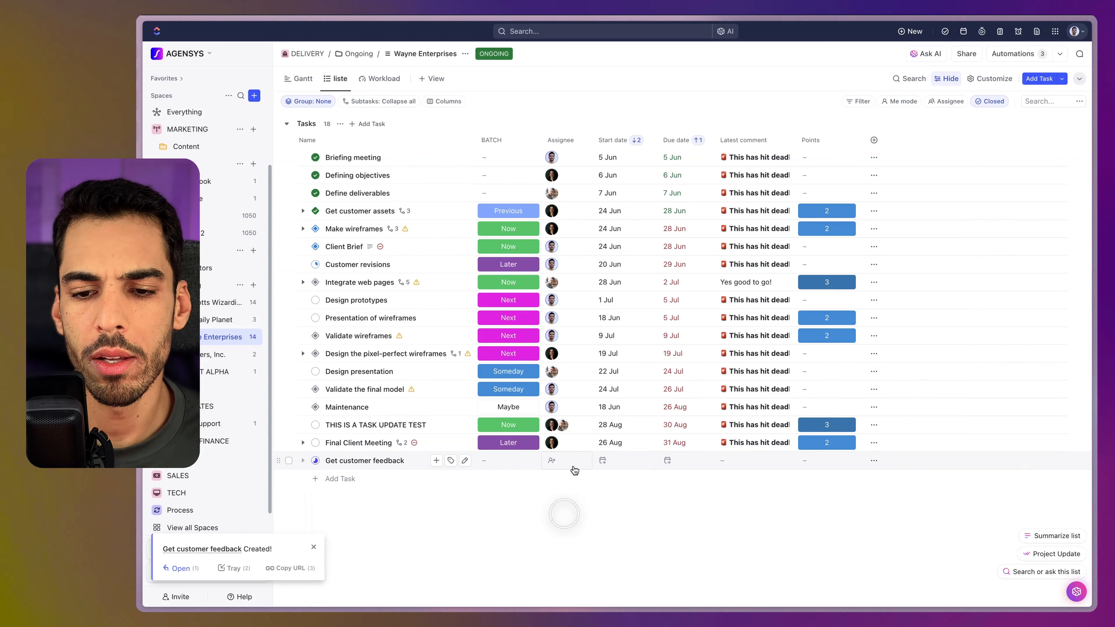
click(551, 460)
scroll(608, 579, down, 5)
click(589, 526)
click(459, 532)
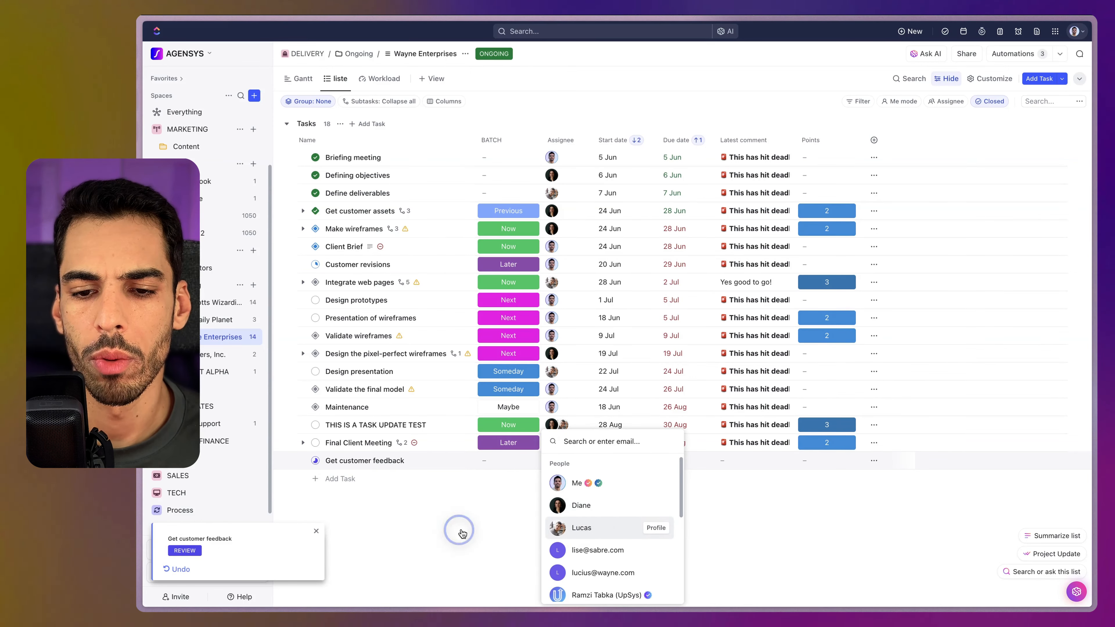
- Open the Get customer feedback task and write the description "We have to go check the customer"
click(504, 463)
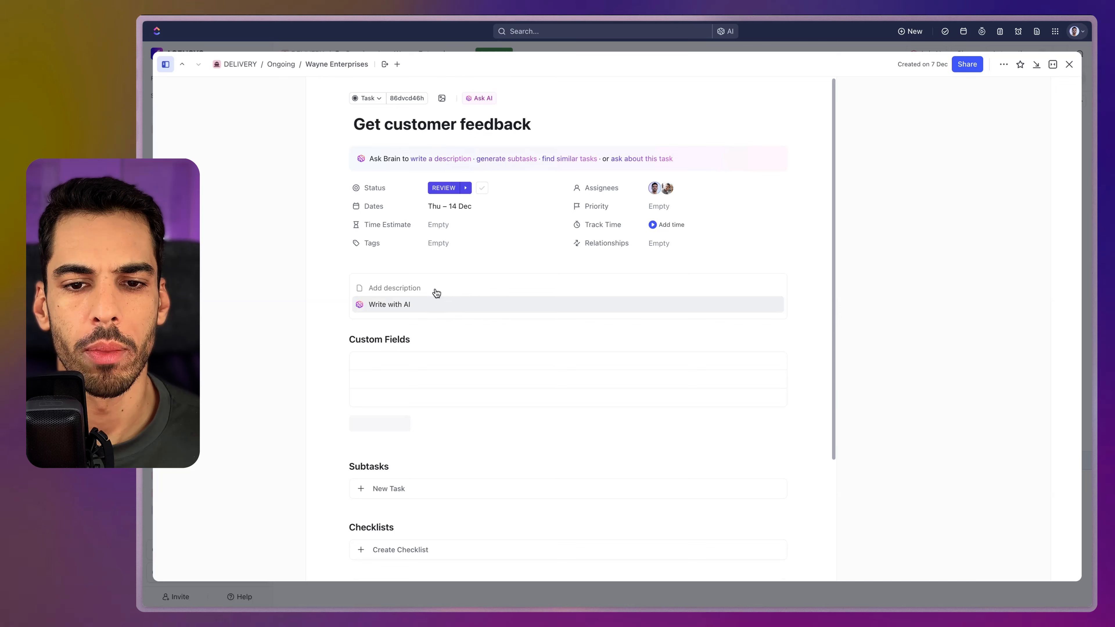
click(428, 295)
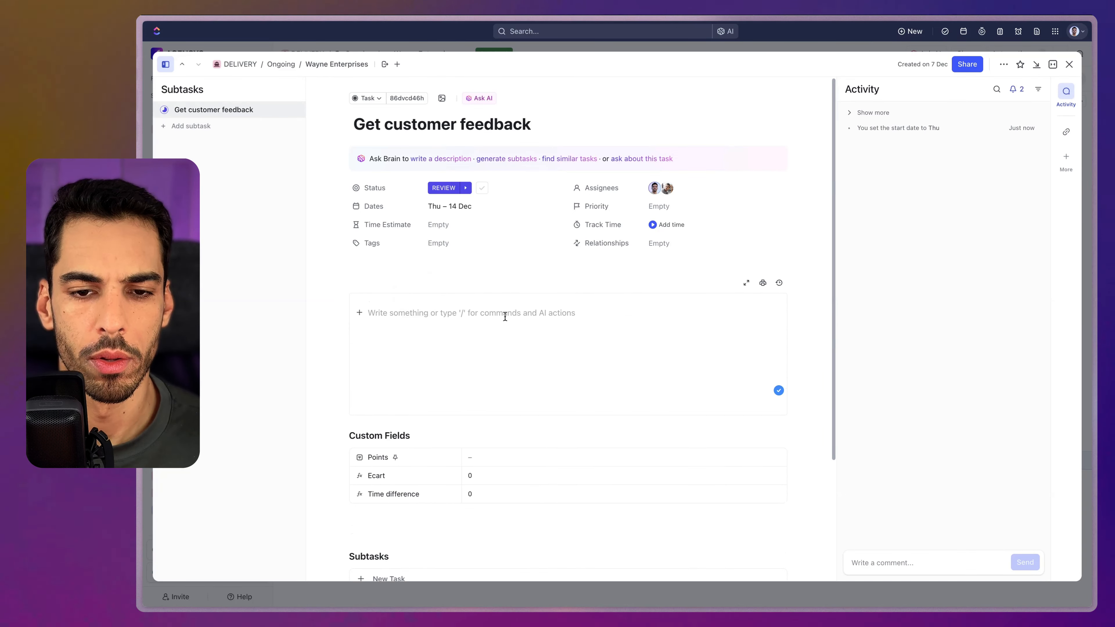
text(We)
key(BackSpace)
key(BackSpace)
key(BackSpace)
text(e to go check the customer)
- Set the time estimate of the Get customer feedback task to 109h
scroll(318, 265, down, 1)
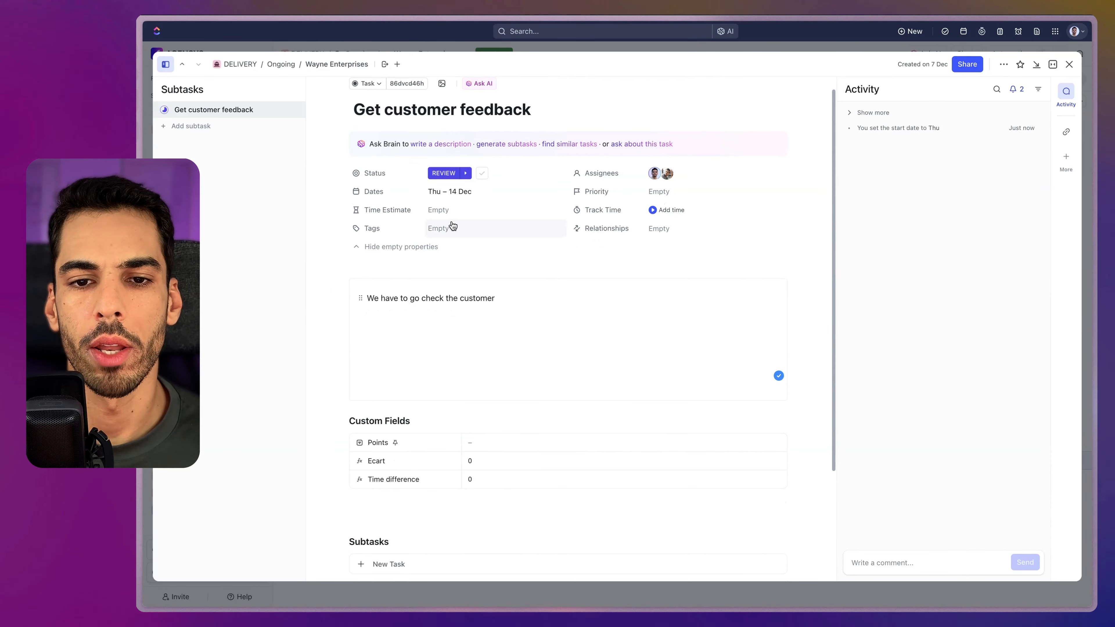
click(461, 210)
text(109)
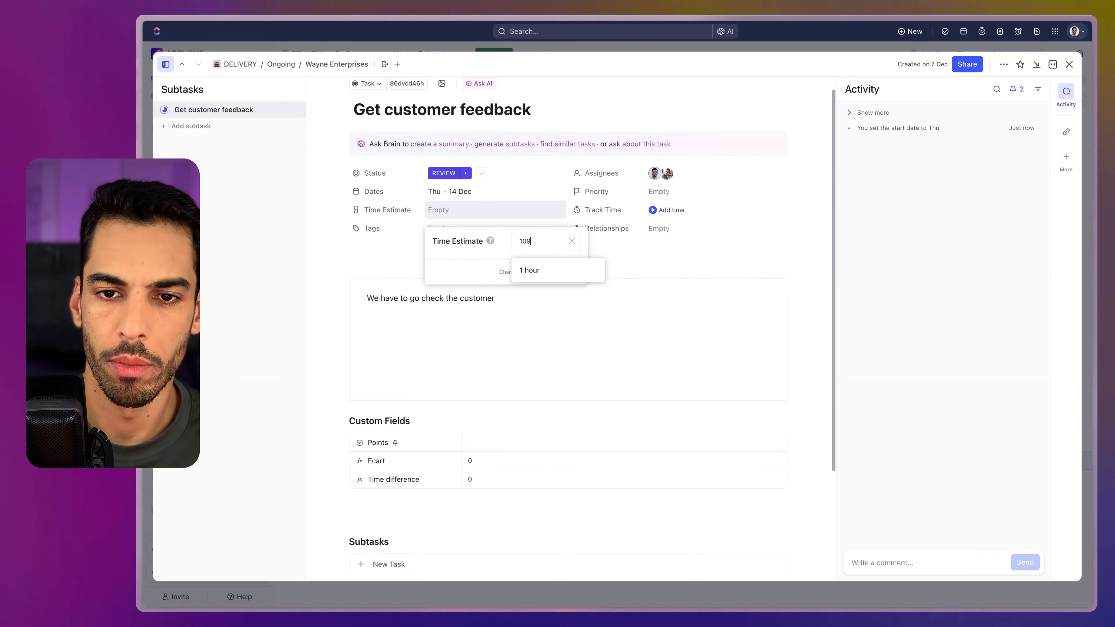
click(545, 272)
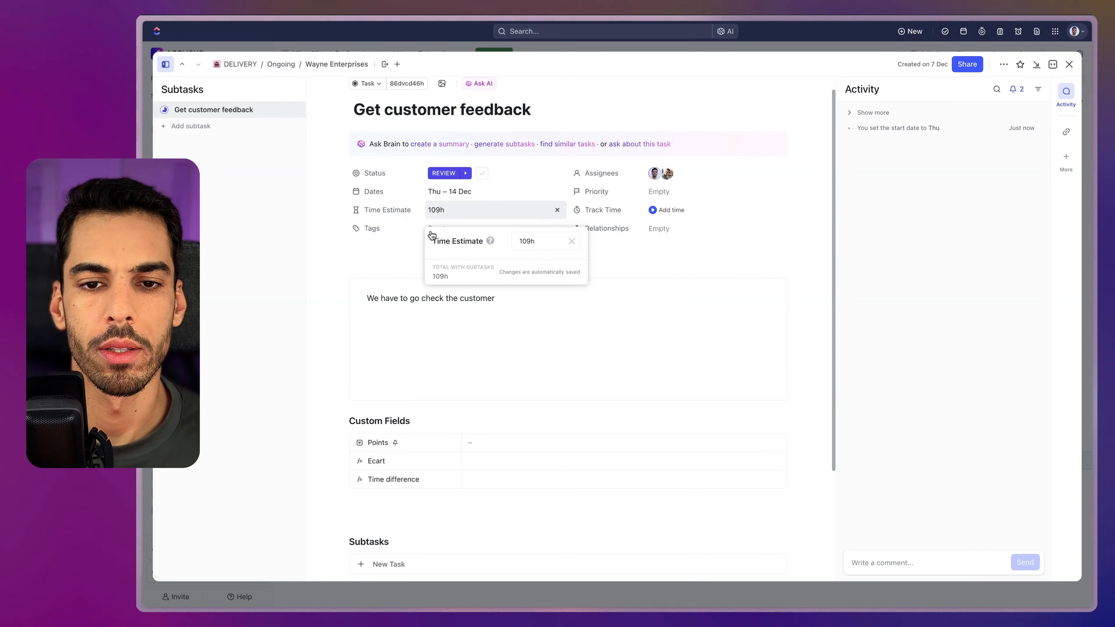
click(409, 225)
- Add the design tag to the Get customer feedback task, set its priority to Normal, and close the task
click(448, 229)
click(477, 308)
click(673, 199)
click(672, 194)
click(685, 253)
click(545, 260)
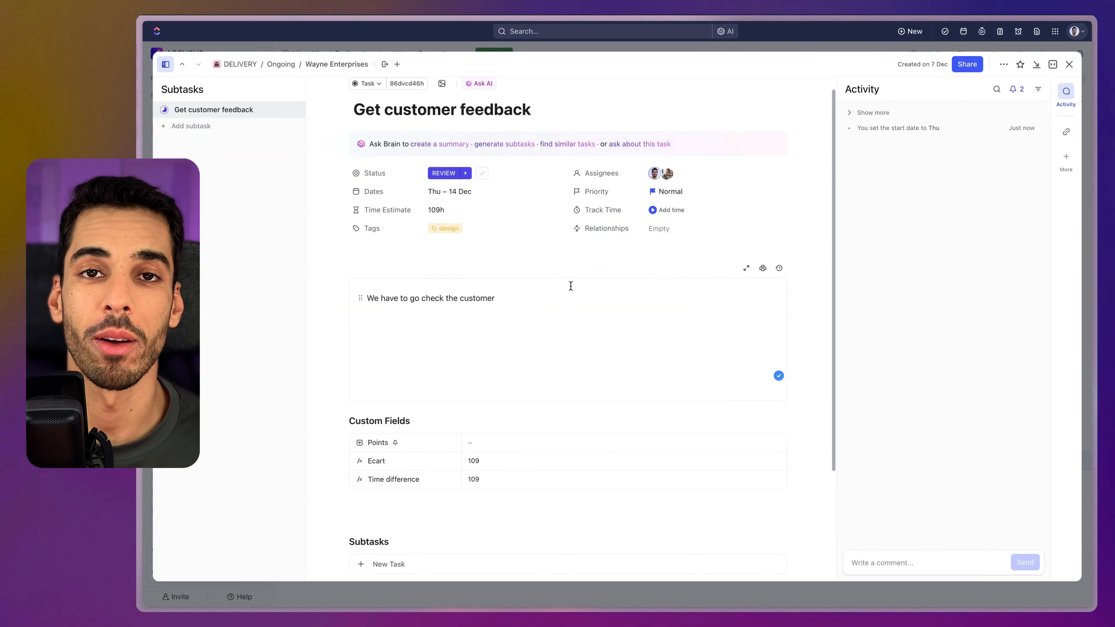
click(1070, 64)
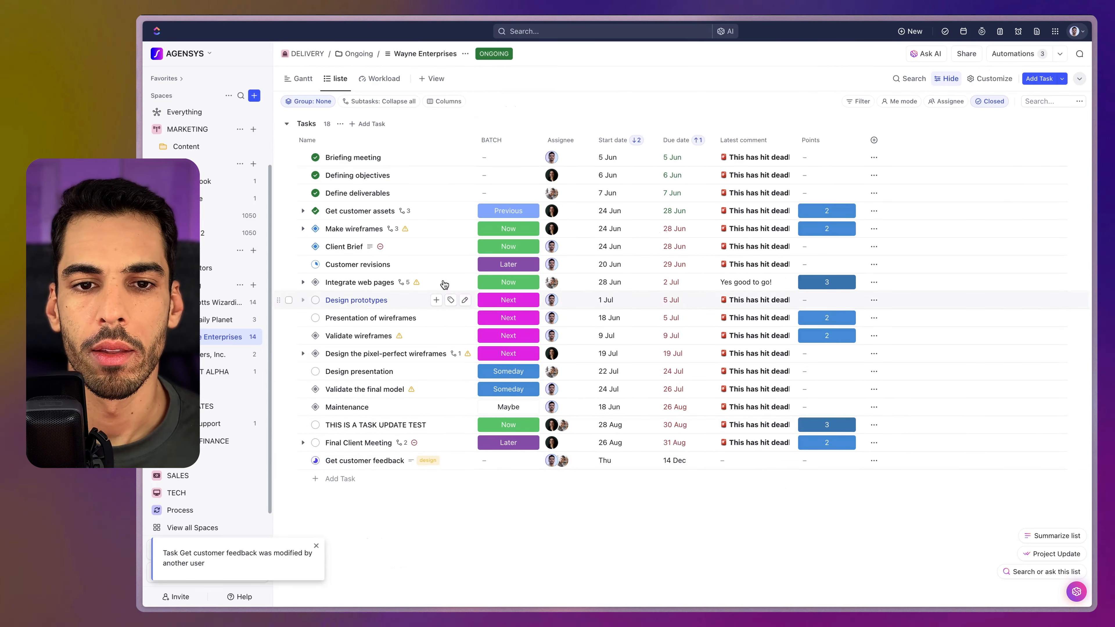
- Expand the subtasks of Make wireframes and delete the Final wireframes subtask
click(392, 228)
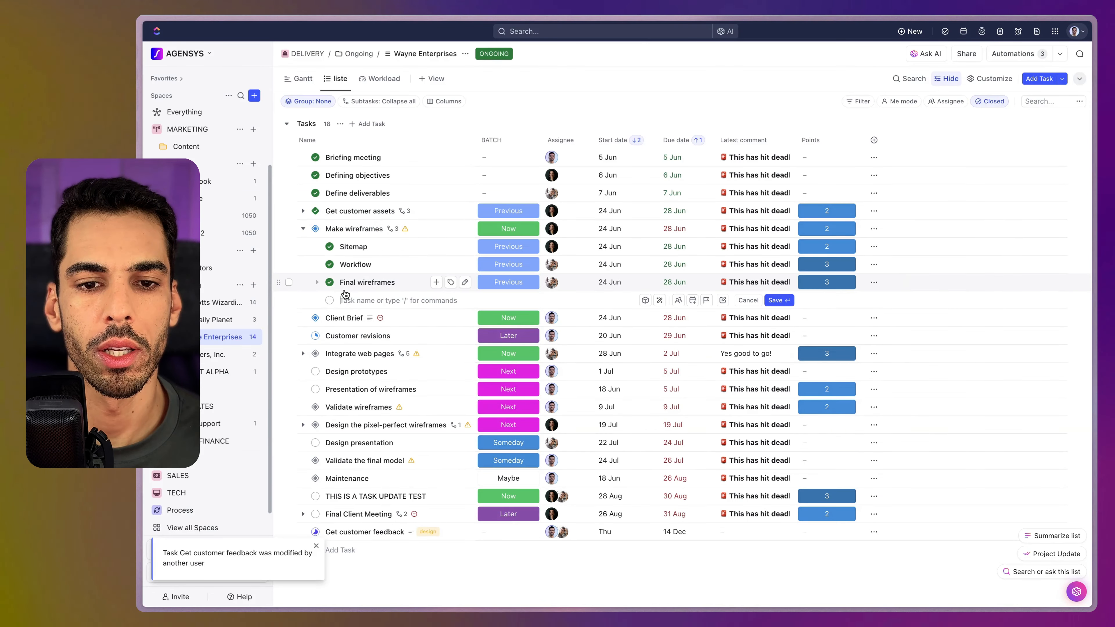
right_click(367, 288)
key(Escape)
right_click(362, 283)
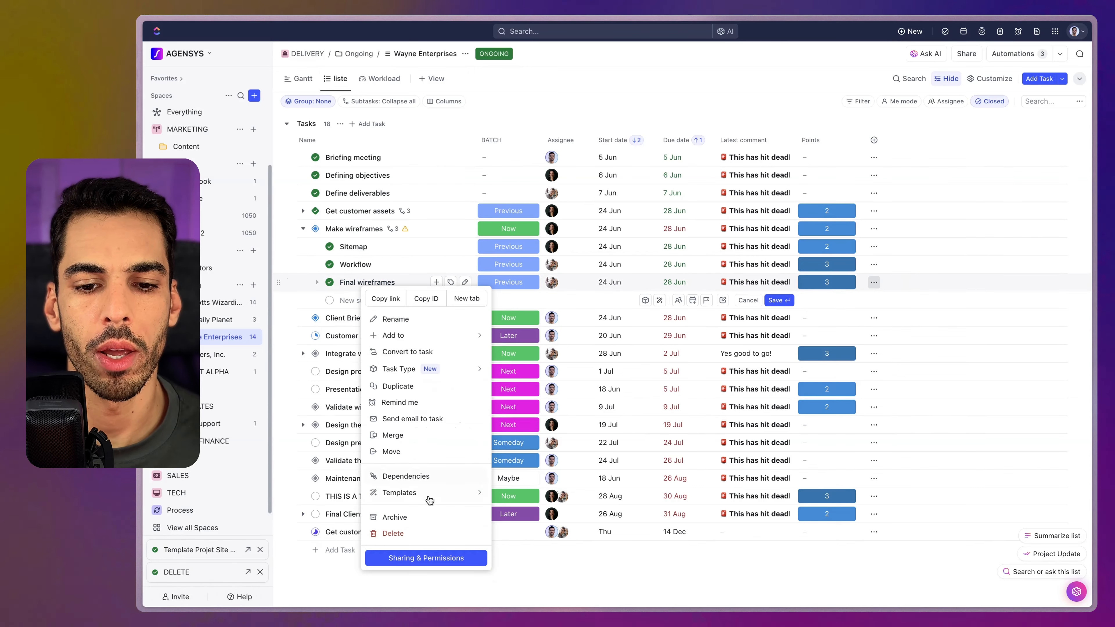
click(394, 534)
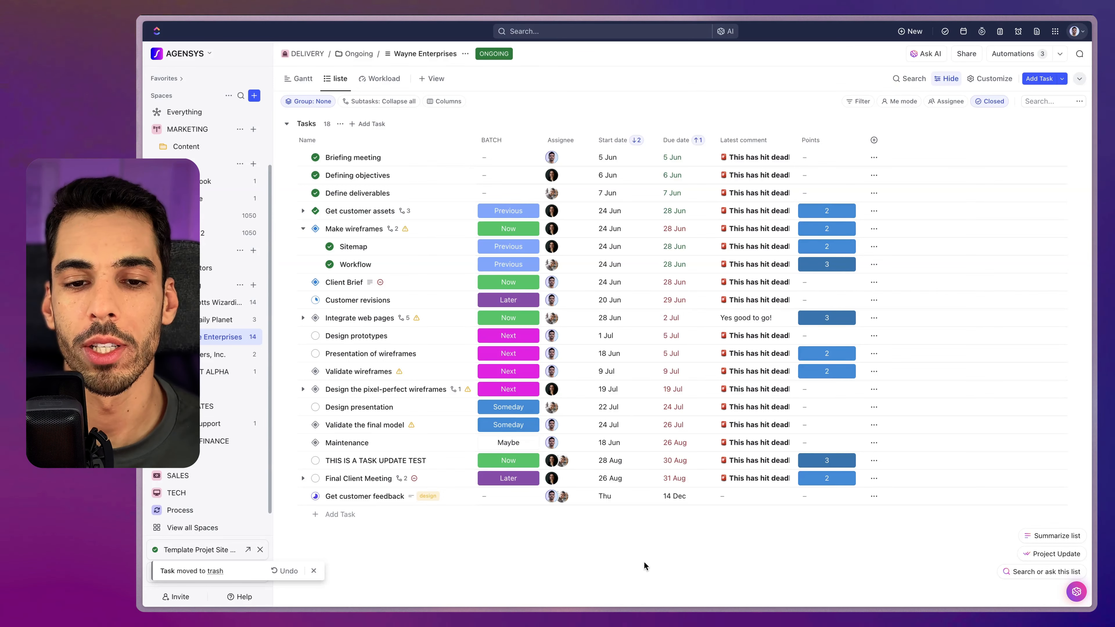
- Rename the Design prototypes task to "Design prototypes - THIS IS SUNDAY"
click(462, 339)
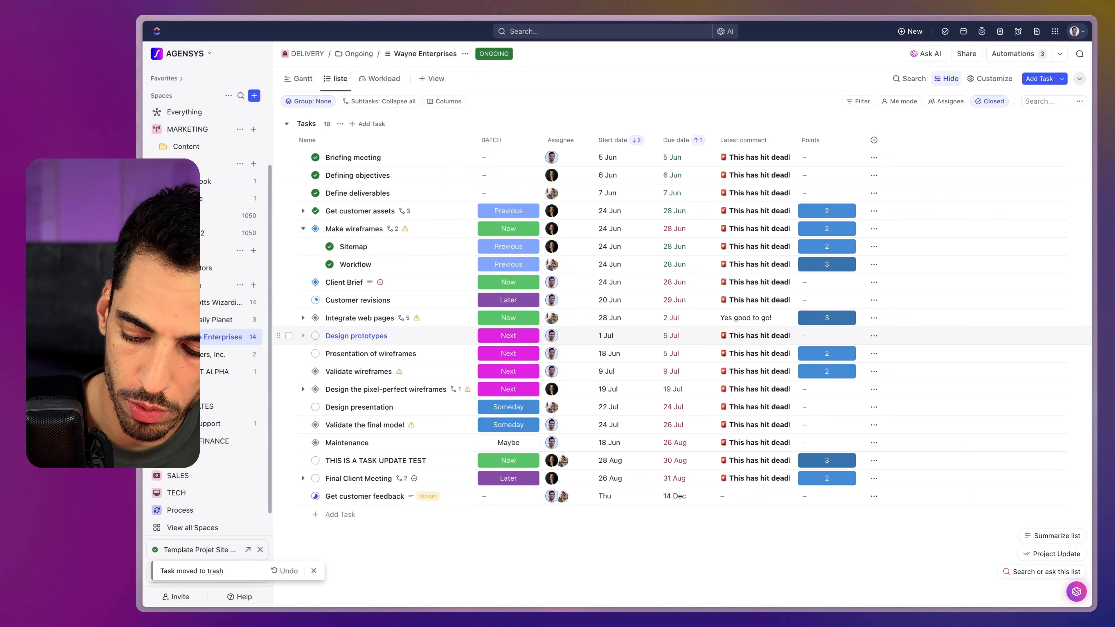
text(- THIS IS SUNDAY)
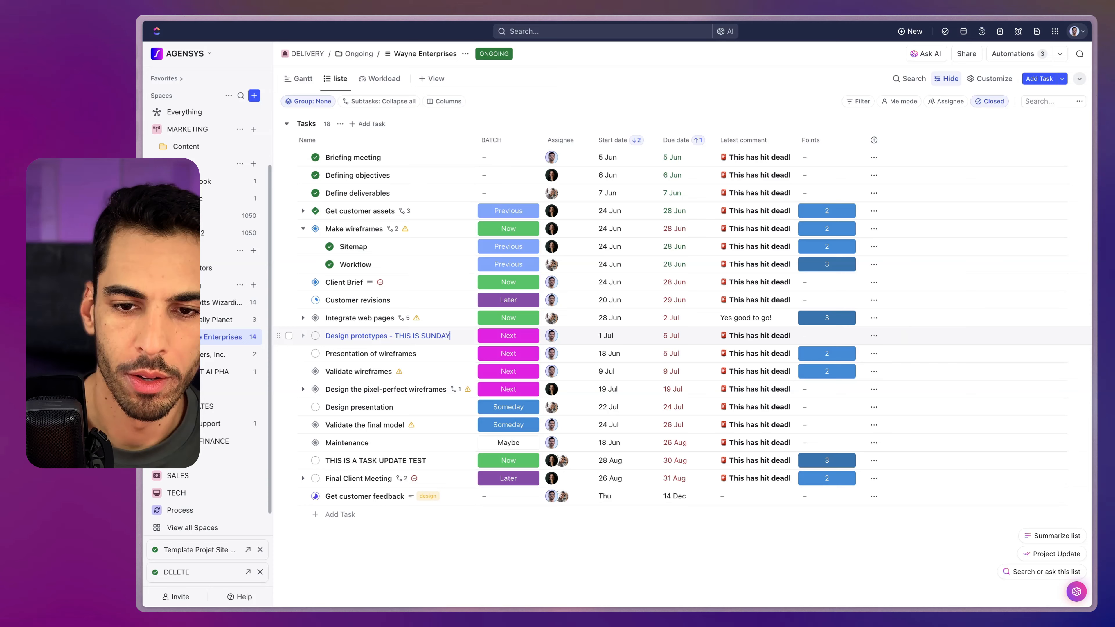
key(Return)
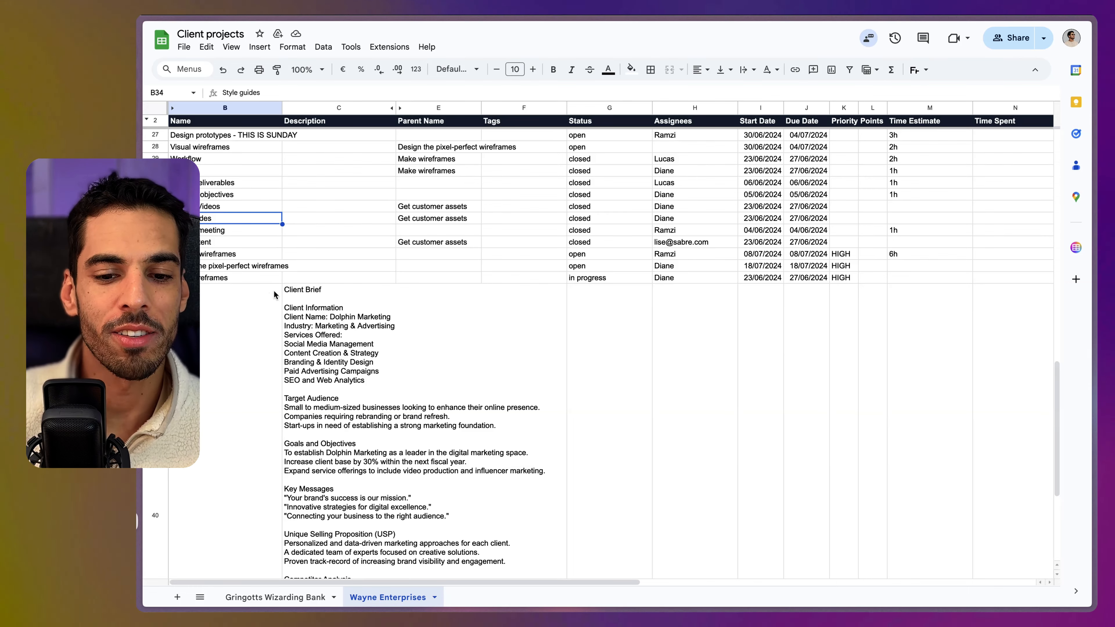
- Switch to the Client projects spreadsheet and look through the Wayne Enterprises sheet for the tasks changed in ClickUp
scroll(387, 432, down, 10)
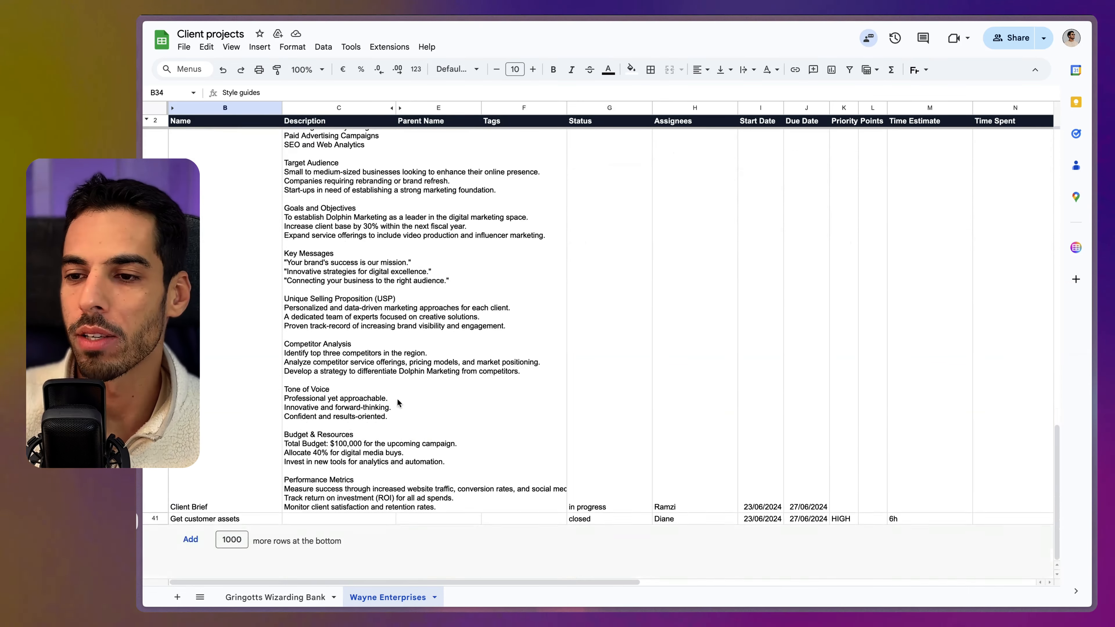
scroll(338, 358, up, 15)
scroll(333, 334, up, 2)
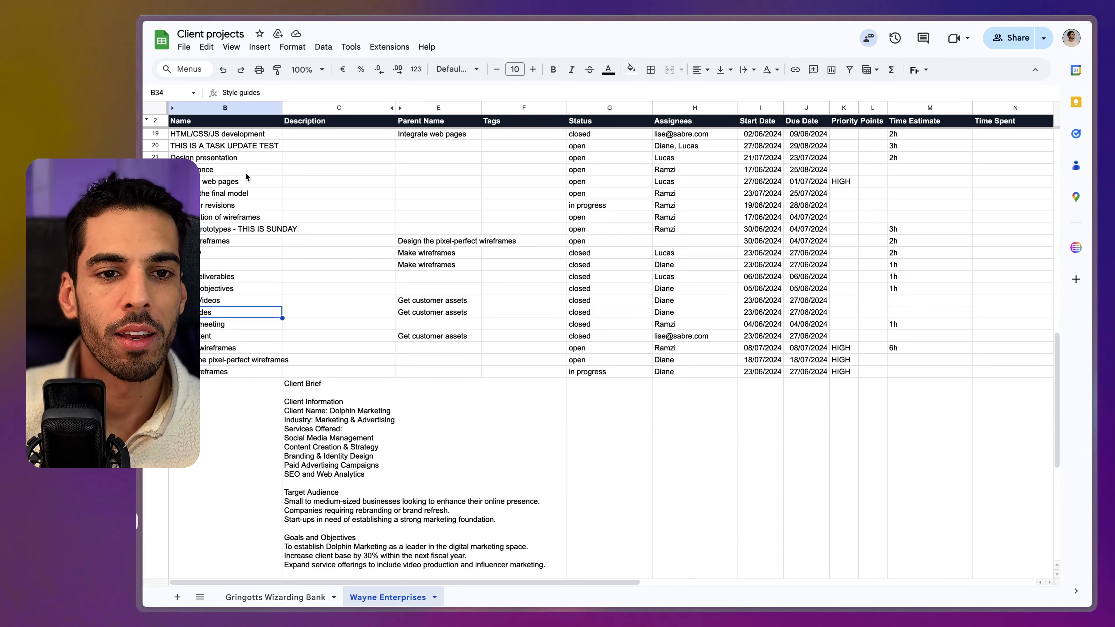
scroll(241, 160, up, 5)
scroll(226, 184, up, 10)
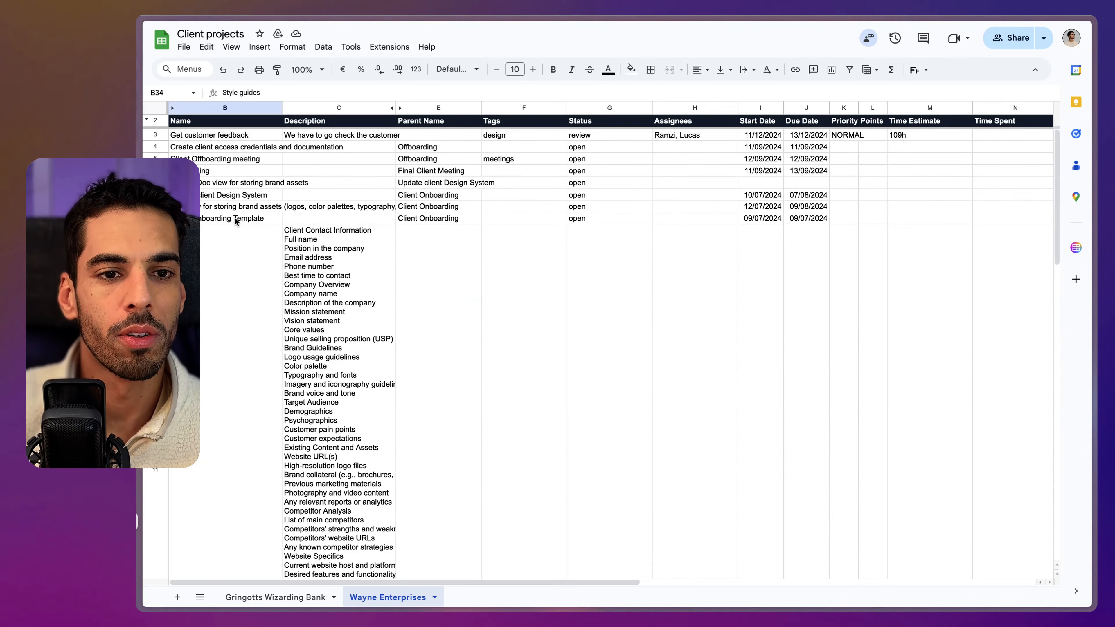
- Inspect the "Design prototypes - THIS IS SUNDAY" row from its name through status, dates and time estimate to the Ecart column
click(218, 224)
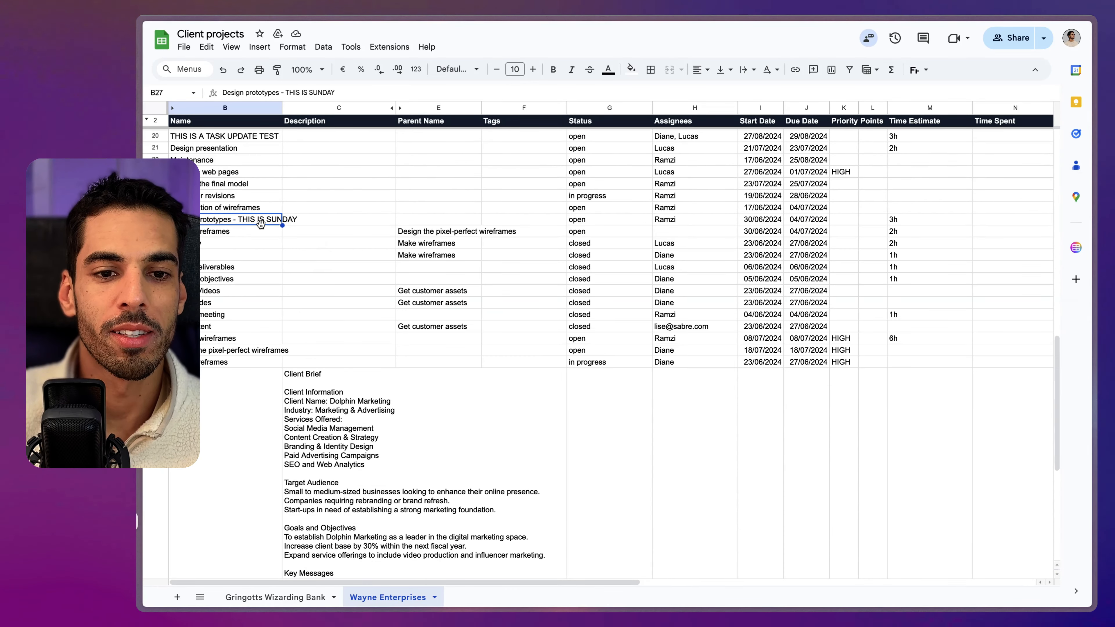
click(589, 221)
click(760, 224)
click(822, 223)
click(900, 223)
key(Right)
key(Right)
key(Right)
key(Right)
key(Right)
key(Right)
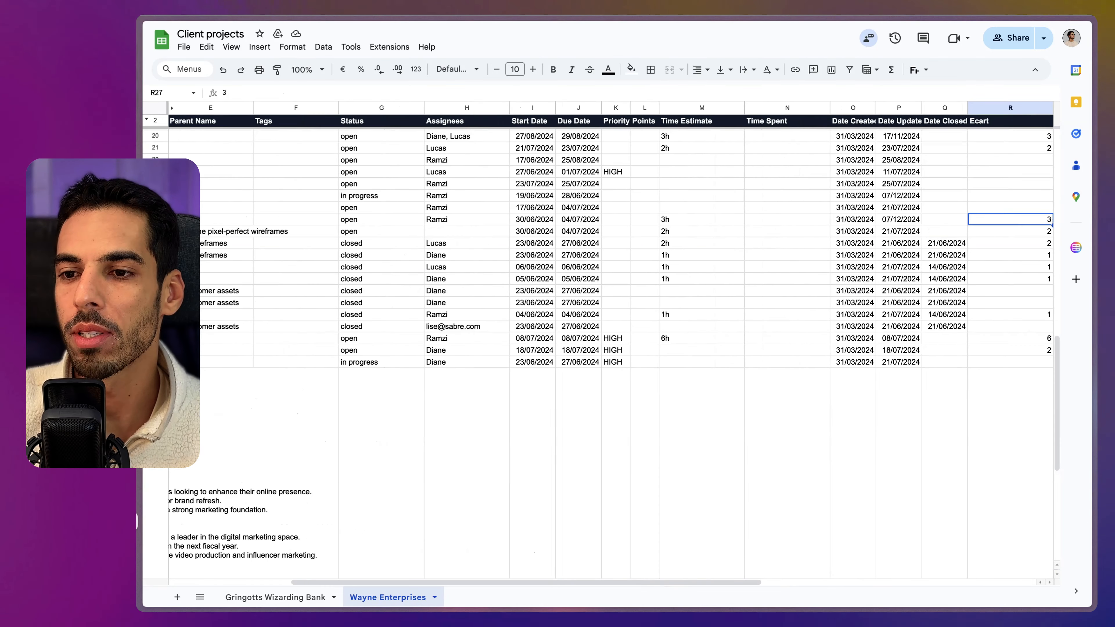
- Recheck the Date Updated, Date Closed and neighbouring cells in the "Design prototypes - THIS IS SUNDAY" row
key(Left)
key(Left)
key(Left)
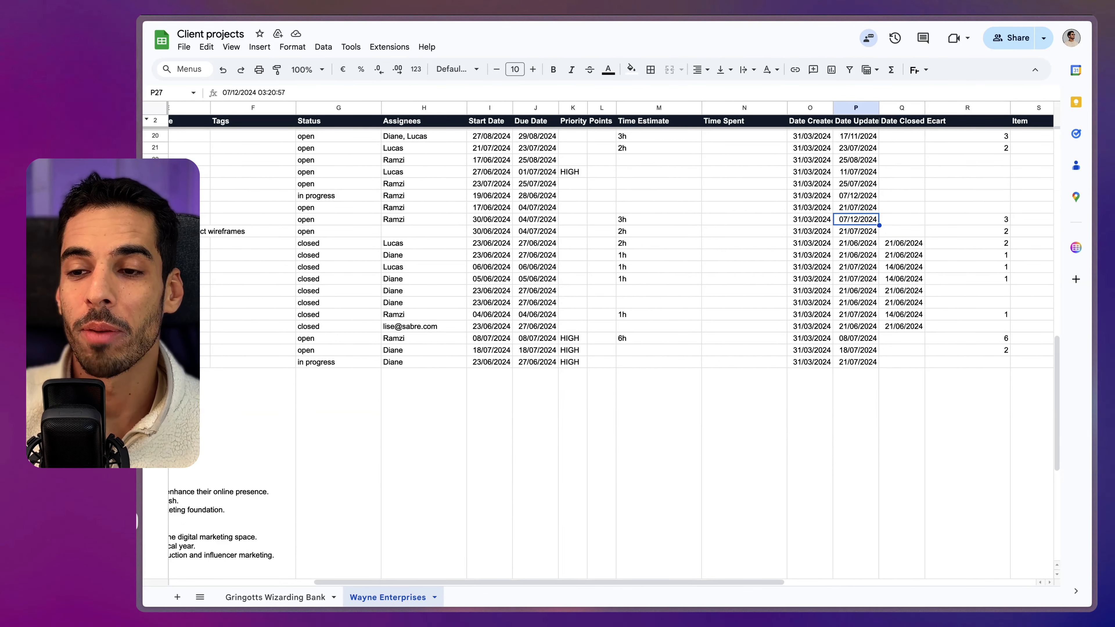
key(Right)
key(Right)
key(Right)
key(Right)
key(Right)
key(Right)
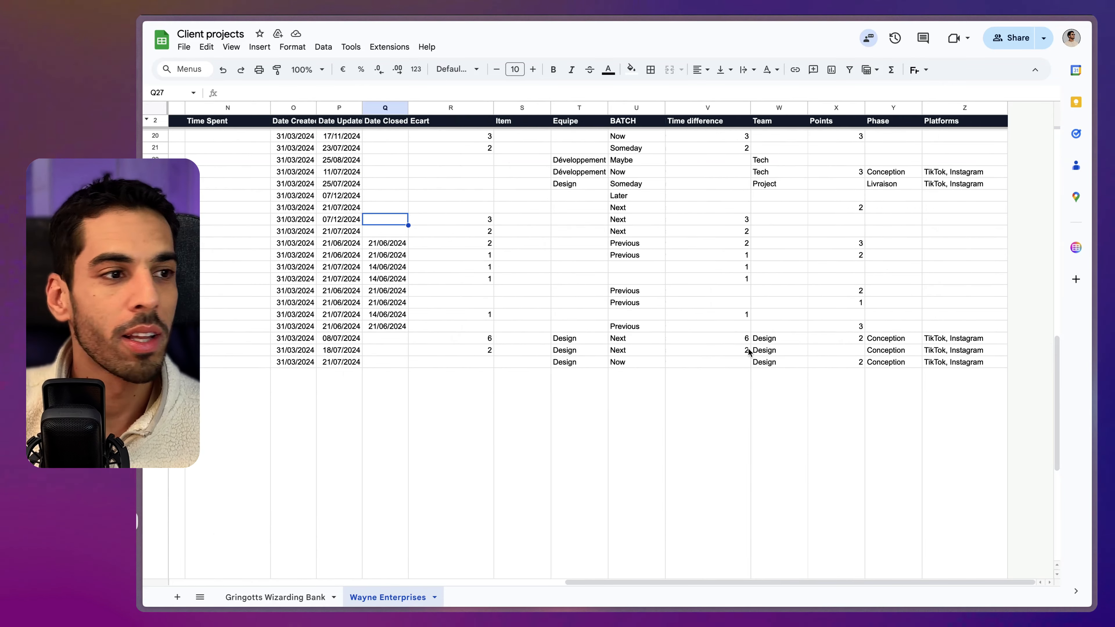
key(Left)
key(Left)
key(Left)
key(Left)
key(Left)
key(Left)
key(Left)
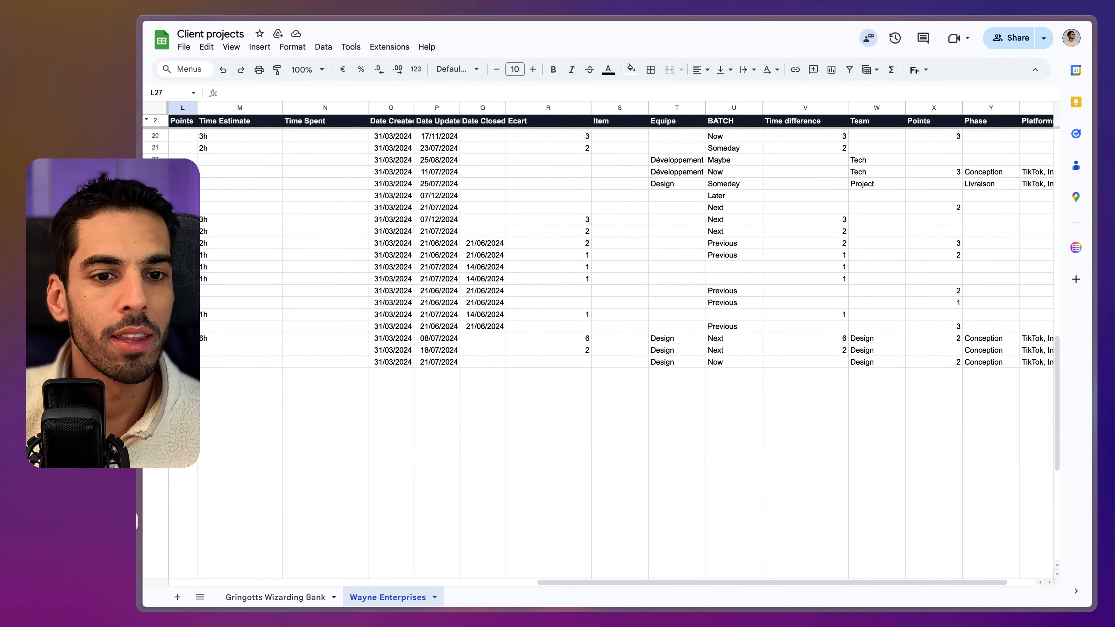
- Search the Wayne Enterprises sheet for "final wi" to check on the deleted Final wireframes subtask
key(ctrl+f)
text(final w)
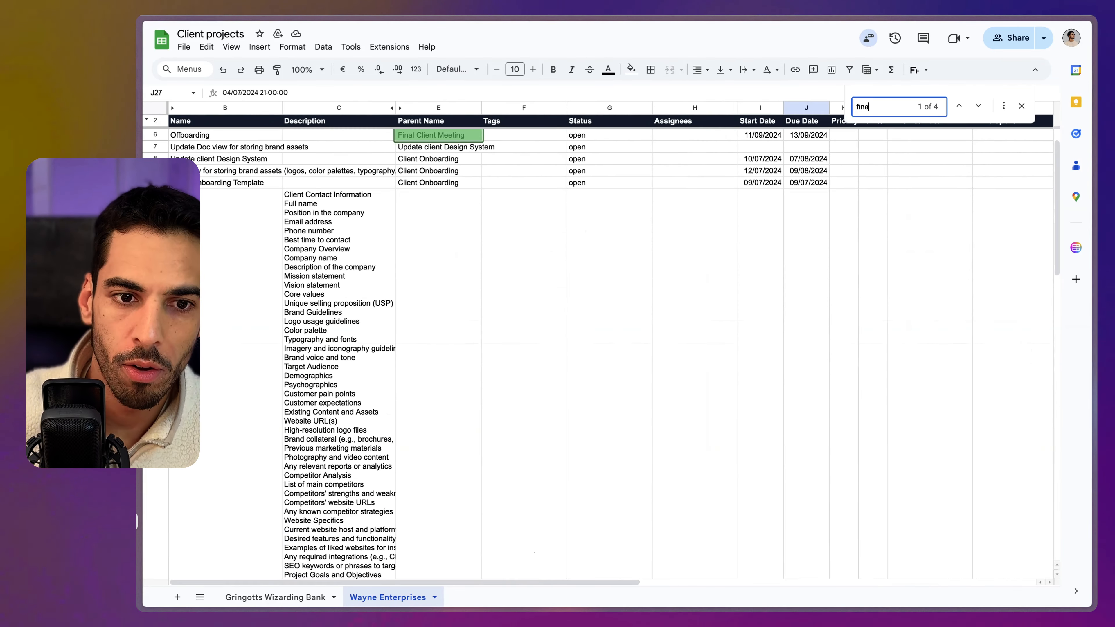
text(i)
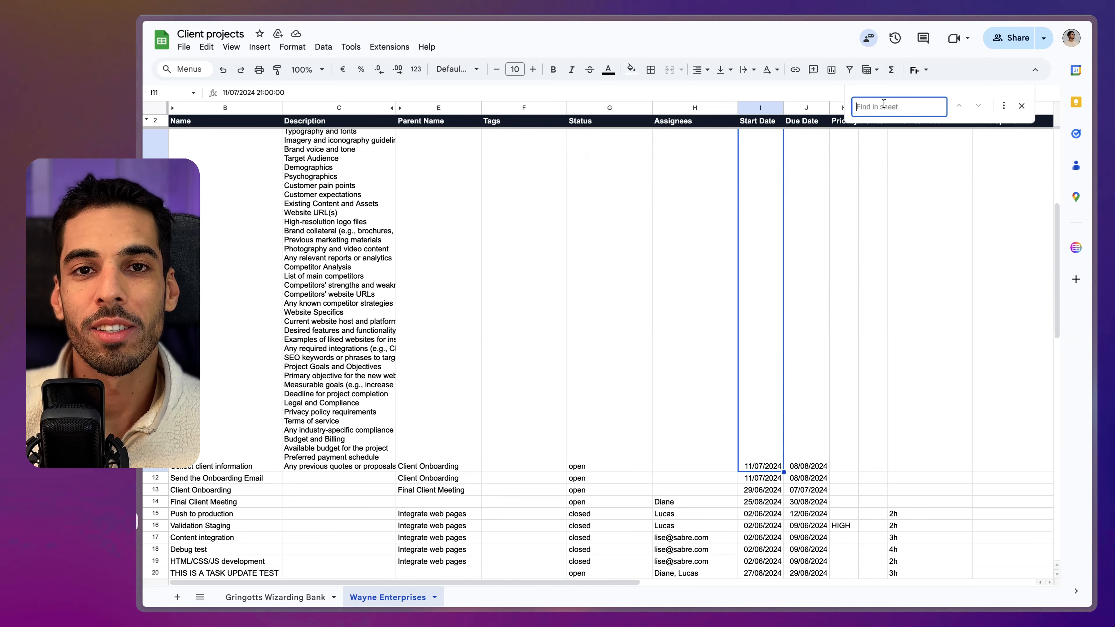
- Search the sheet for "get custo" and go to the description of the Get customer feedback task
text(get custo)
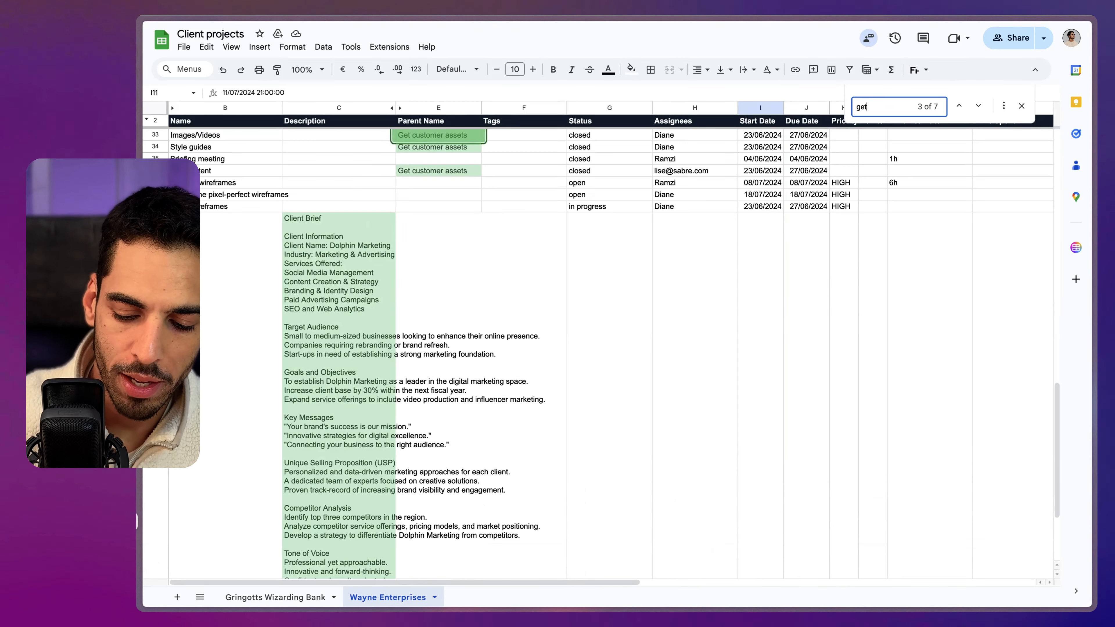
click(960, 107)
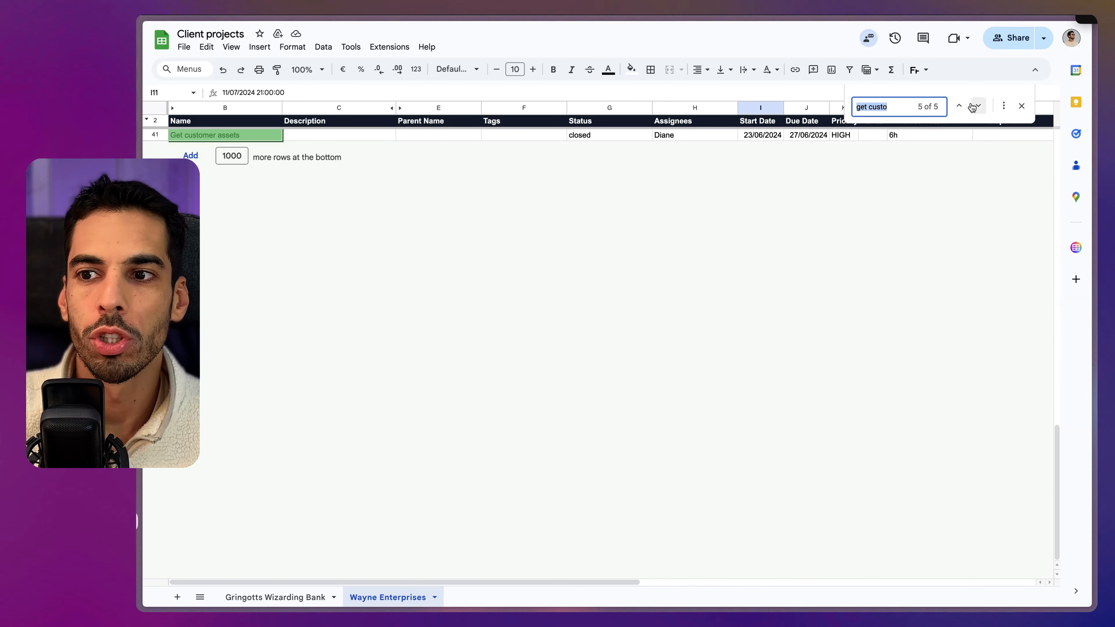
key(Return)
click(295, 133)
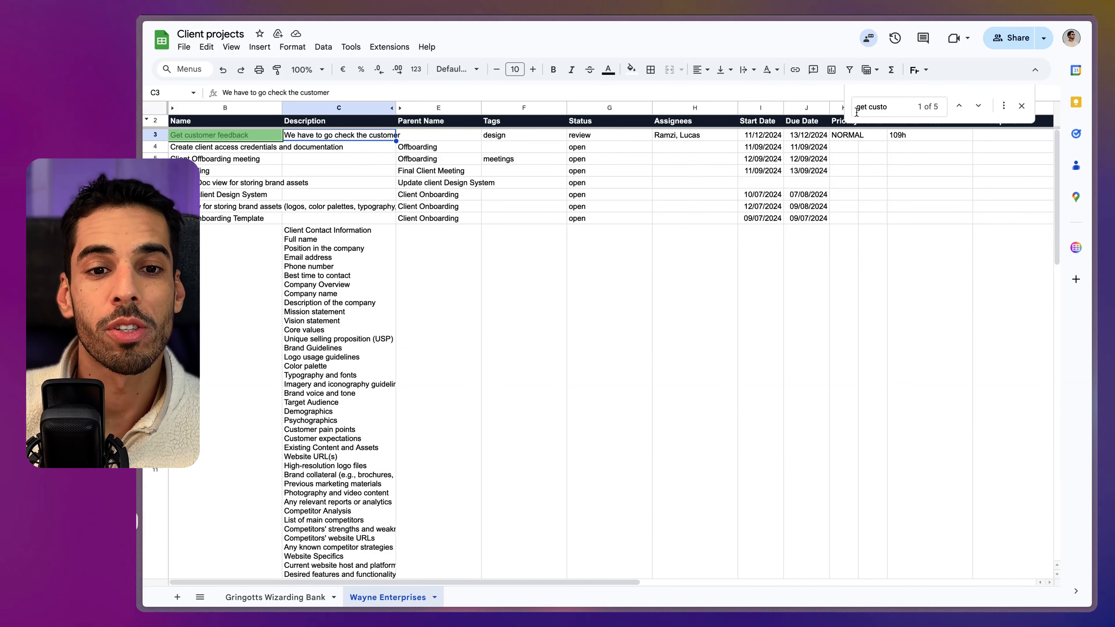
- Inspect the Get customer feedback row's parent name, tags, status, assignees, dates and priority
key(Right)
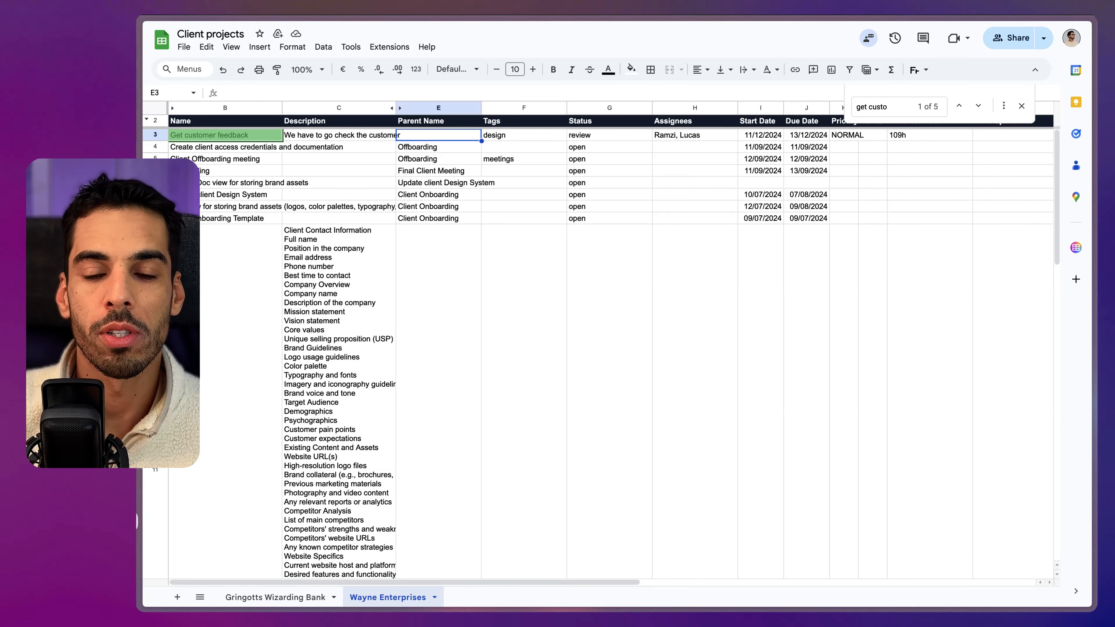
key(Right)
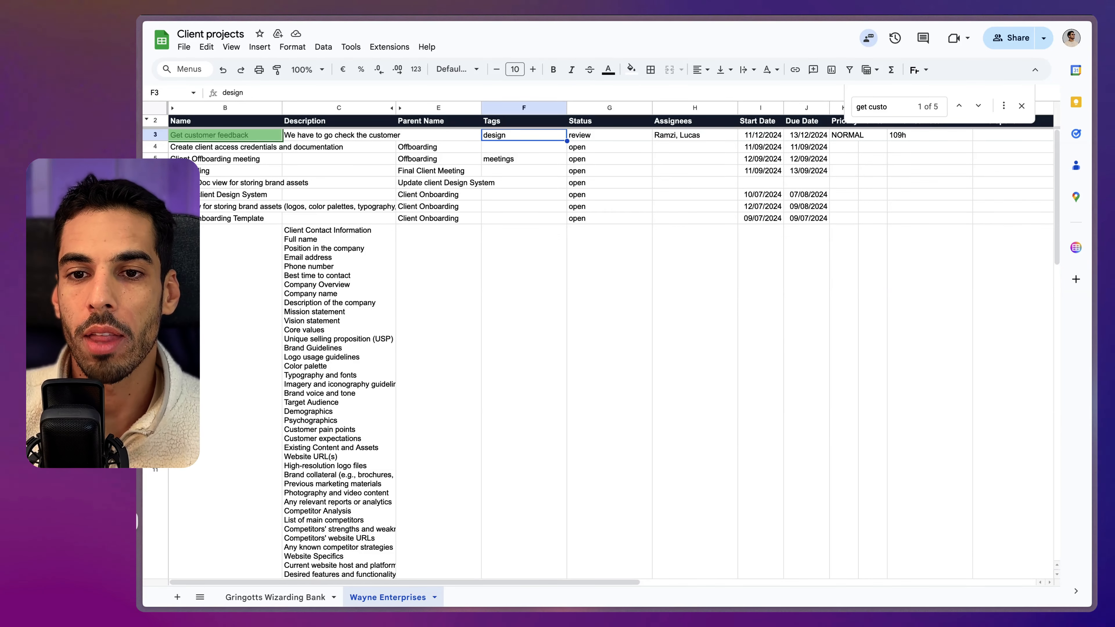
key(Right)
key(Right)
key(Left)
key(Right)
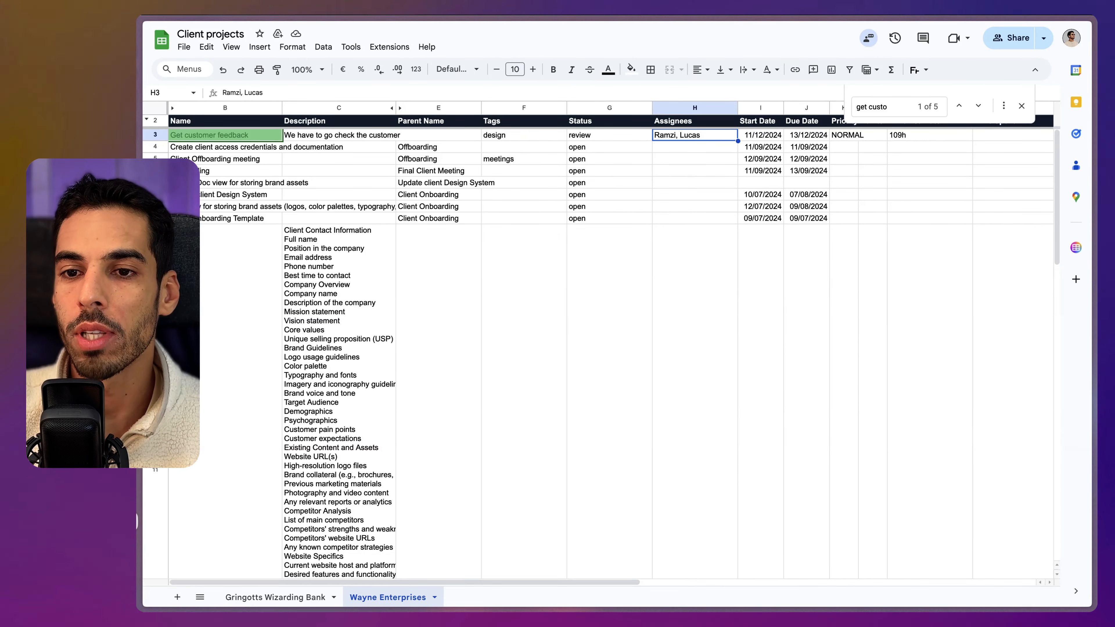
key(Right)
key(Left)
key(Right)
key(Right)
key(Right)
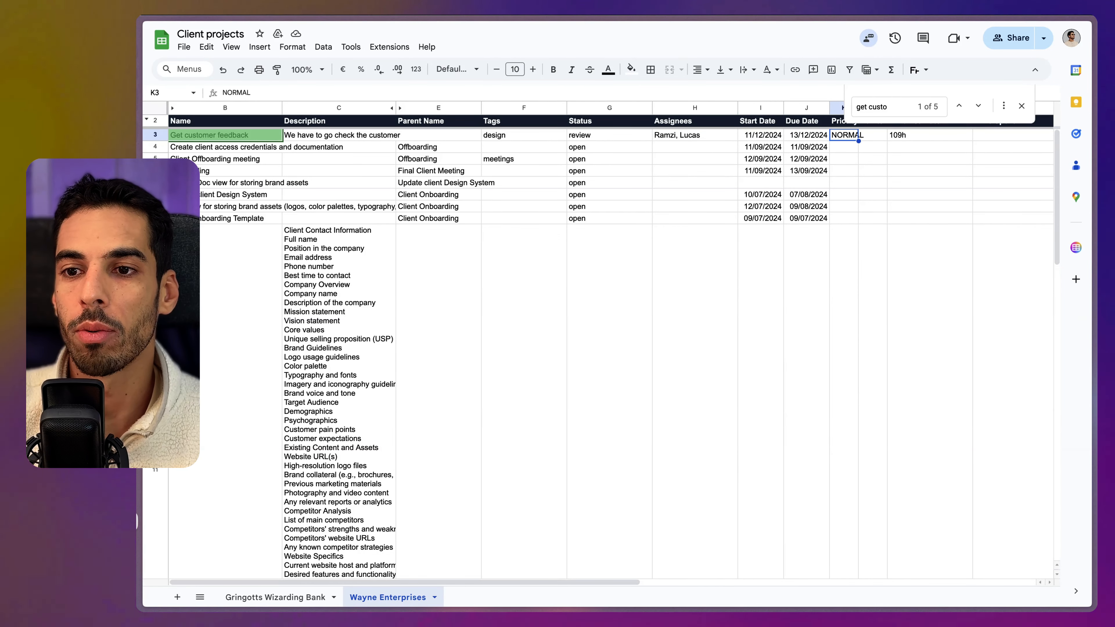
- Inspect the Get customer feedback row from its dates and time estimate through Time difference, and return to Date Created
key(Left)
key(Left)
key(Right)
key(Right)
key(Right)
key(Right)
key(Right)
key(Right)
key(Right)
key(Right)
key(Right)
key(Right)
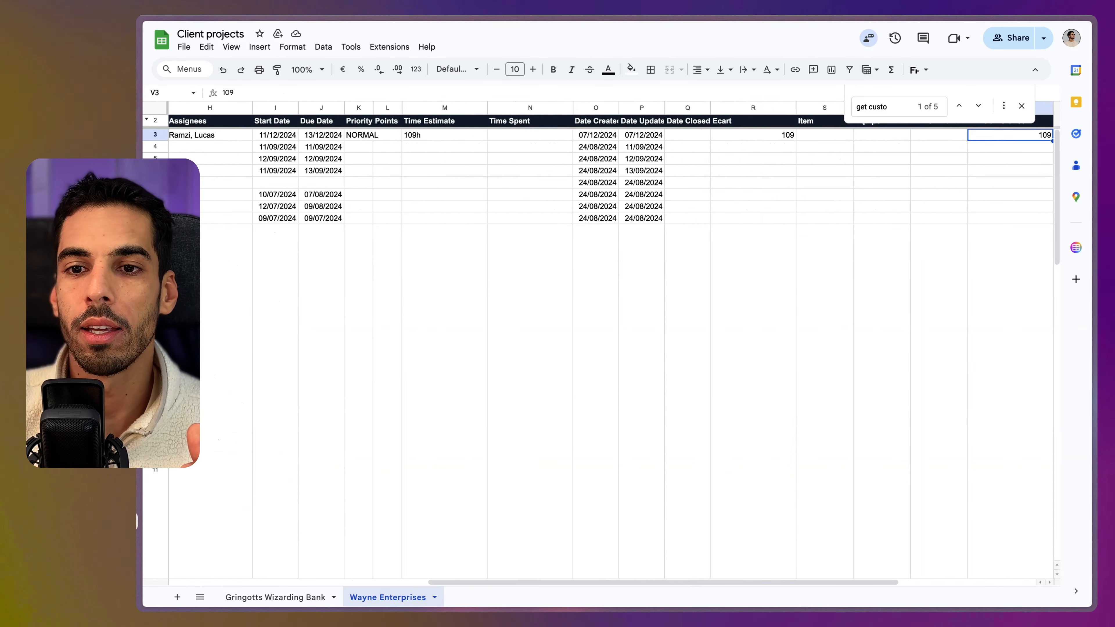
key(Left)
key(Left)
key(Left)
key(Left)
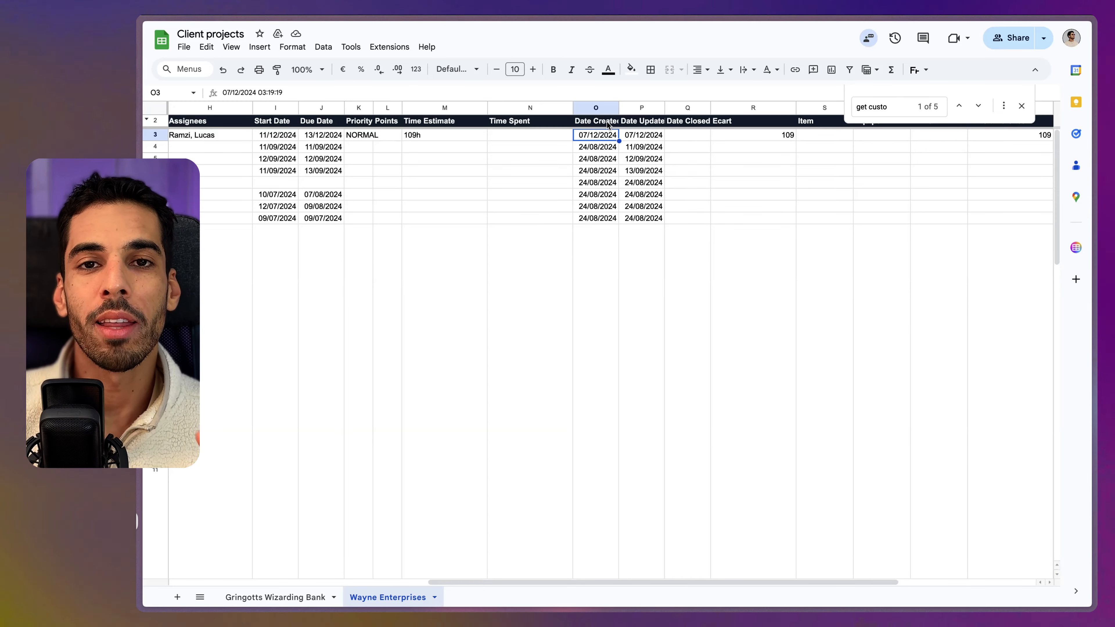
right_click(599, 111)
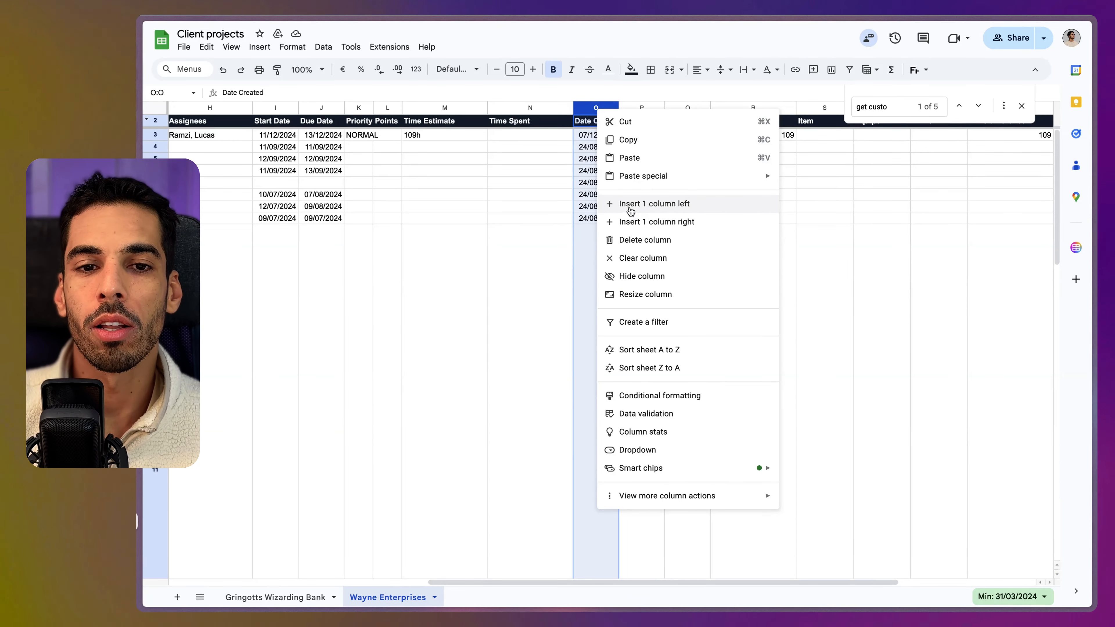
click(457, 185)
right_click(358, 111)
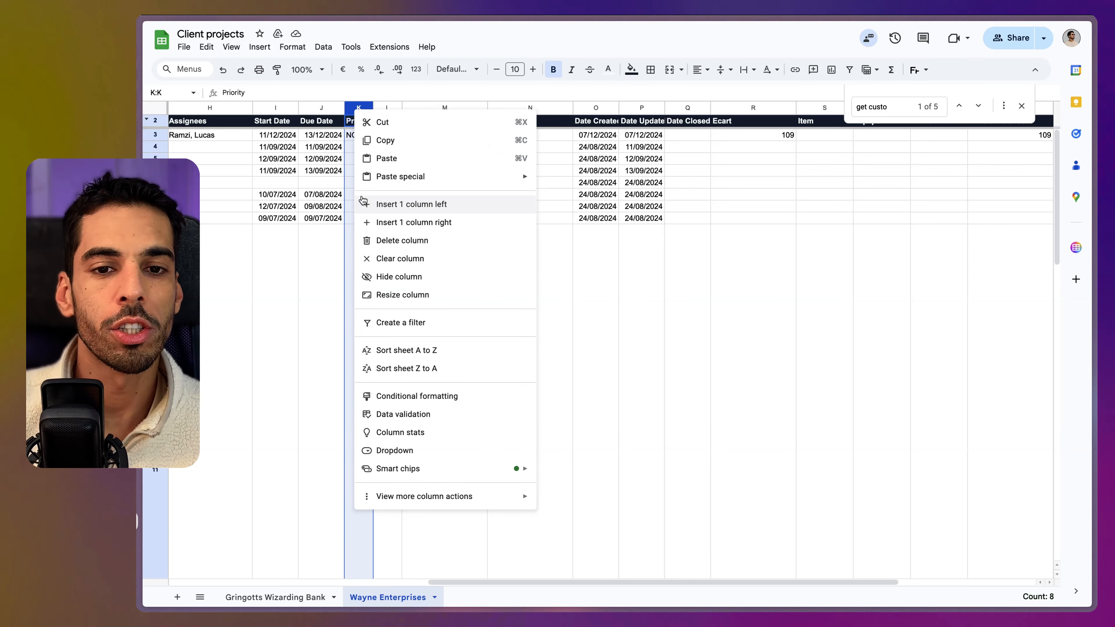
click(372, 202)
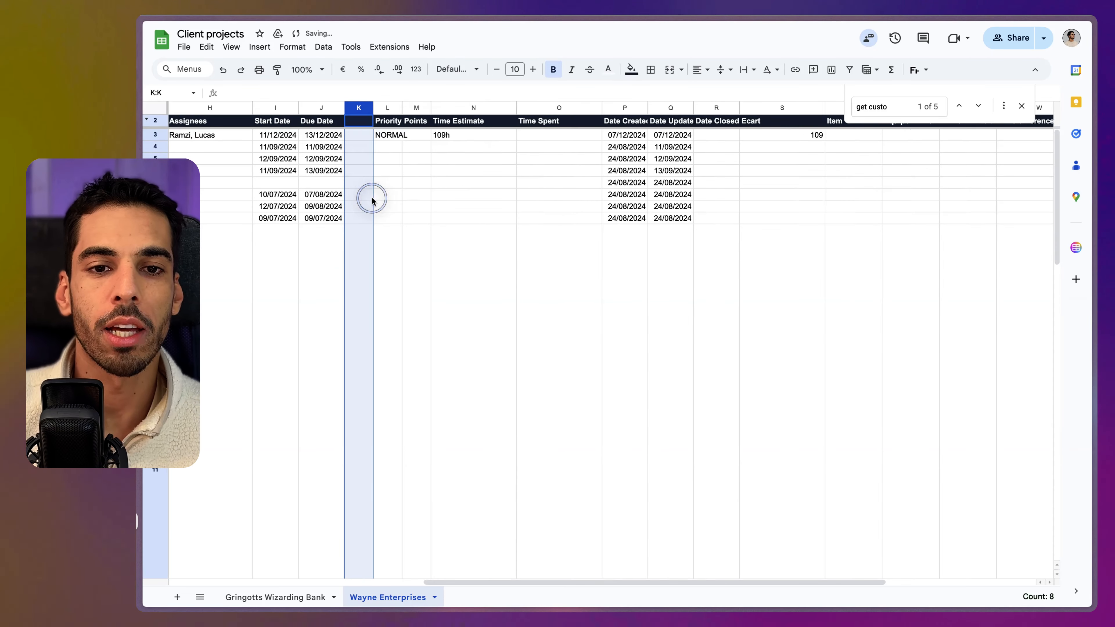
click(360, 127)
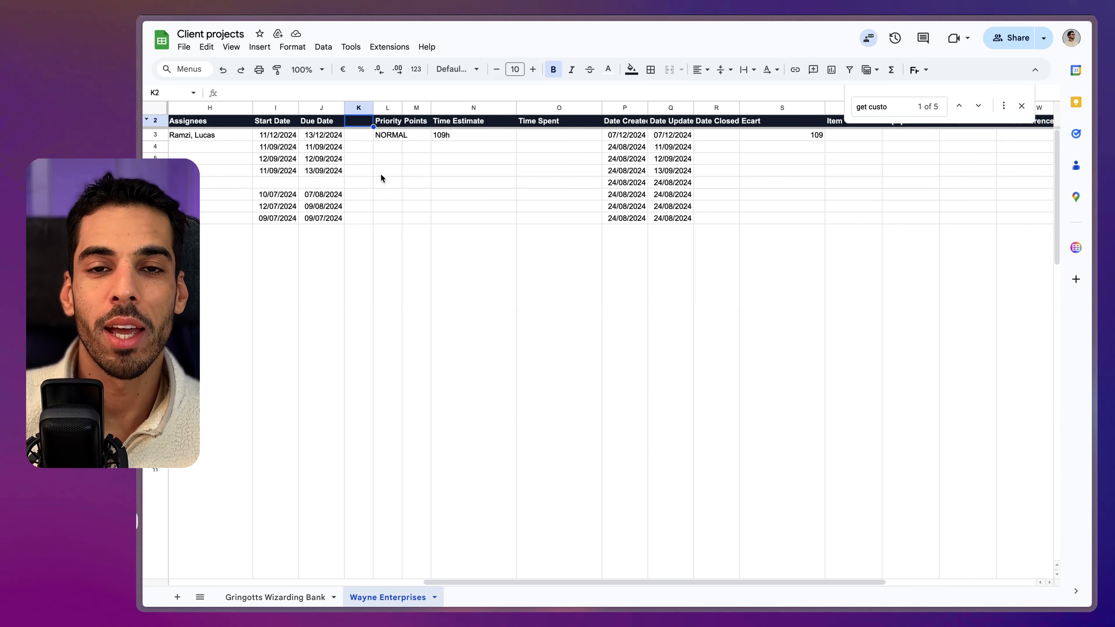
key(ctrl+z)
click(602, 195)
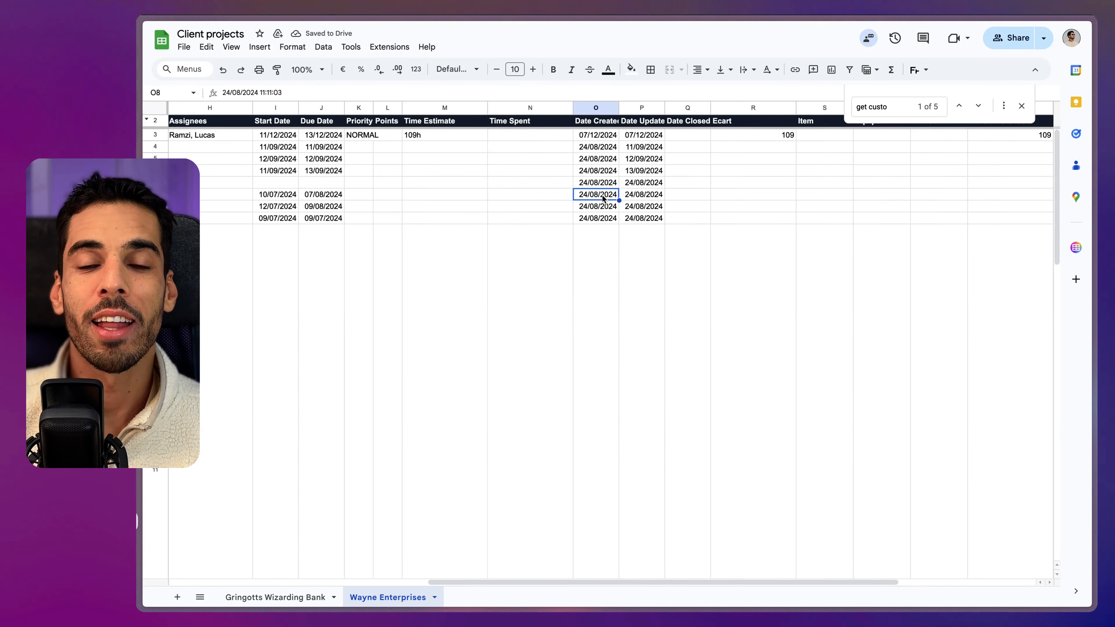
- Insert a column between Due Date and Priority and give it the header "Date Difference"
click(364, 107)
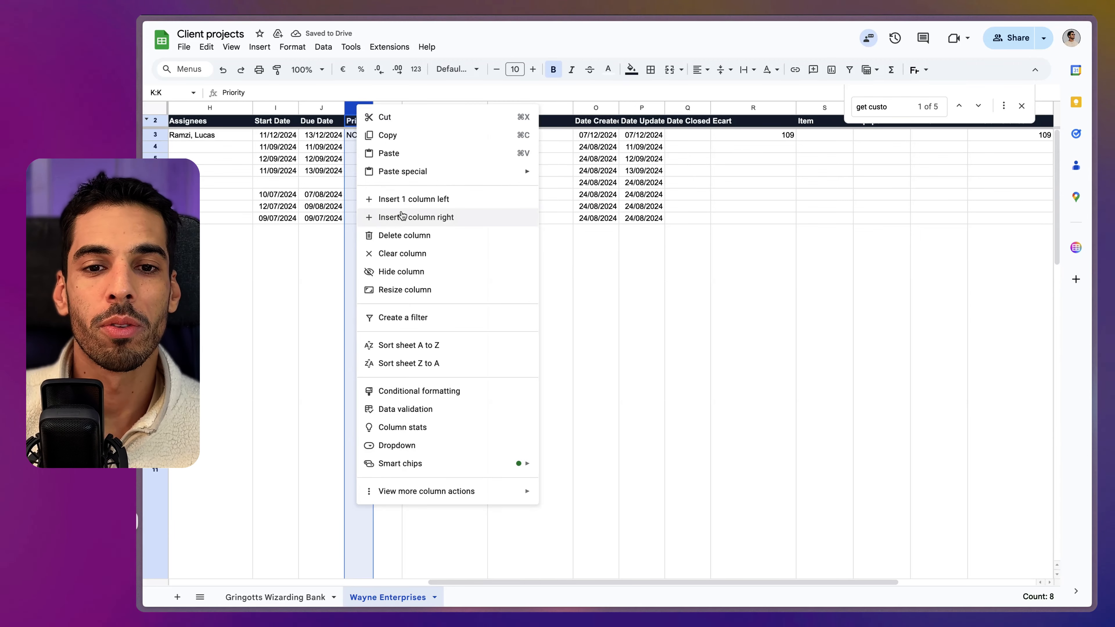
click(406, 199)
click(354, 121)
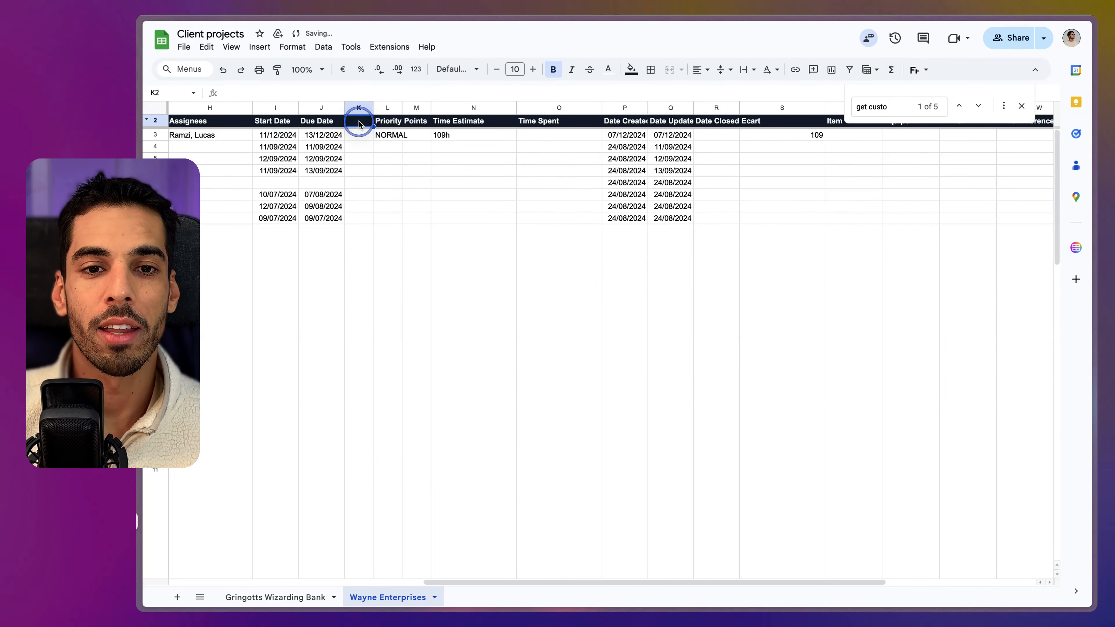
text(D)
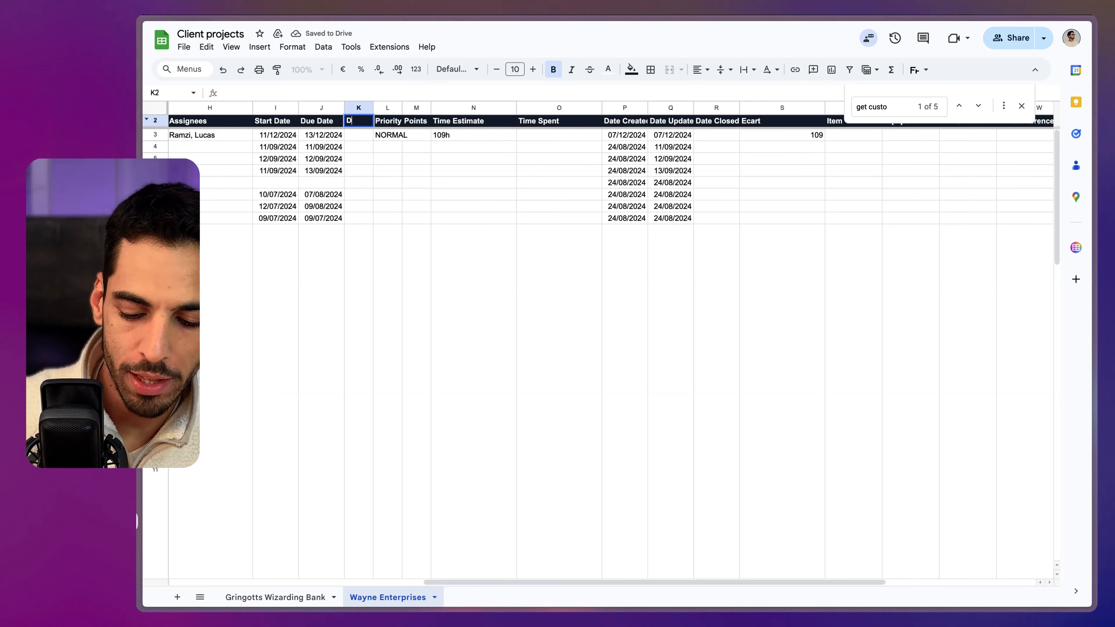
text(ate Difference)
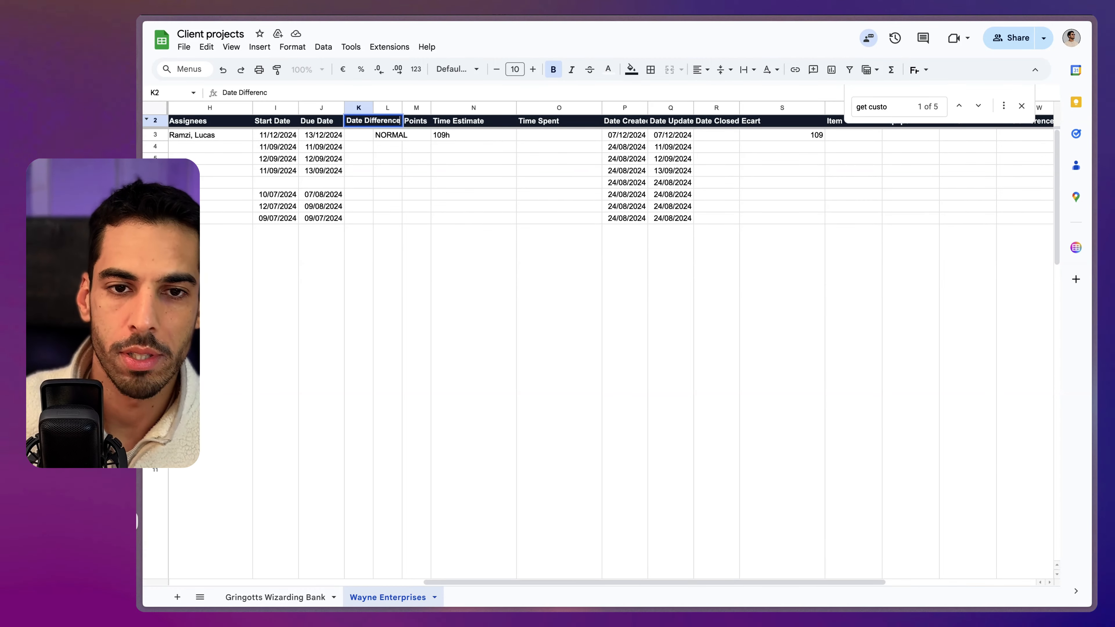
key(Return)
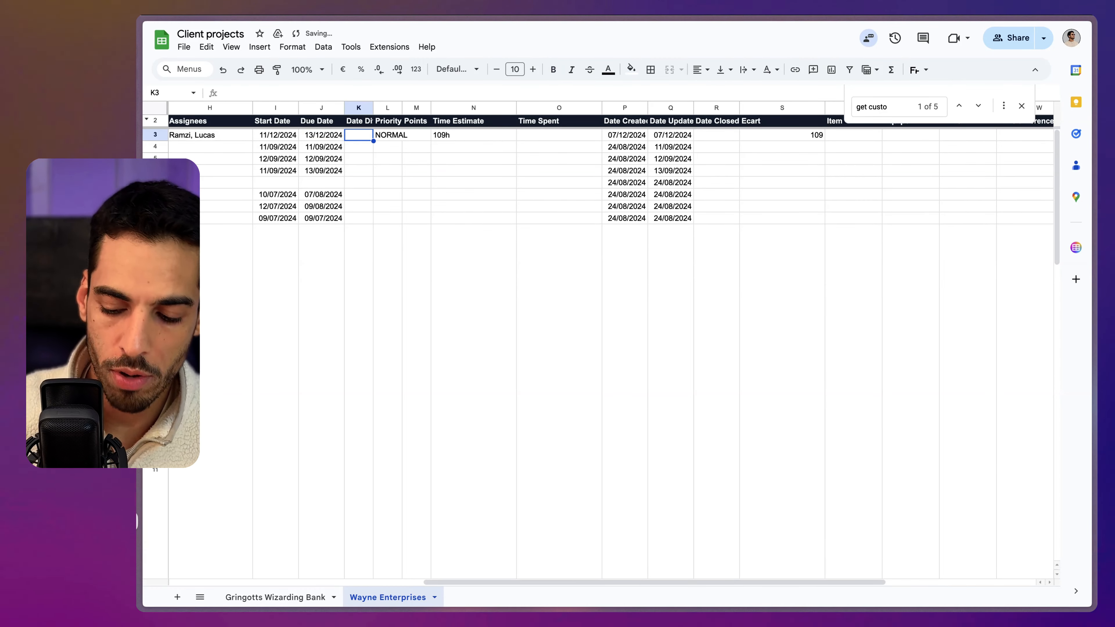
- Try a DATEDIF formula on J3 and I3 in the first cell of the Date Difference column
text(Date Difference)
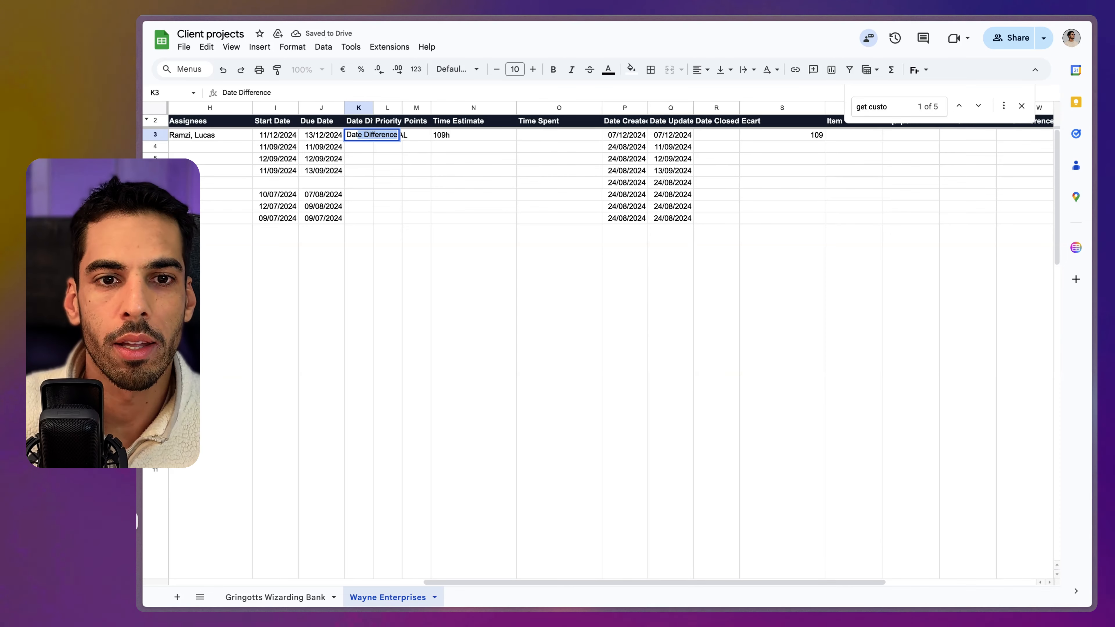
key(BackSpace)
key(BackSpace)
key(BackSpace)
text(=Dat)
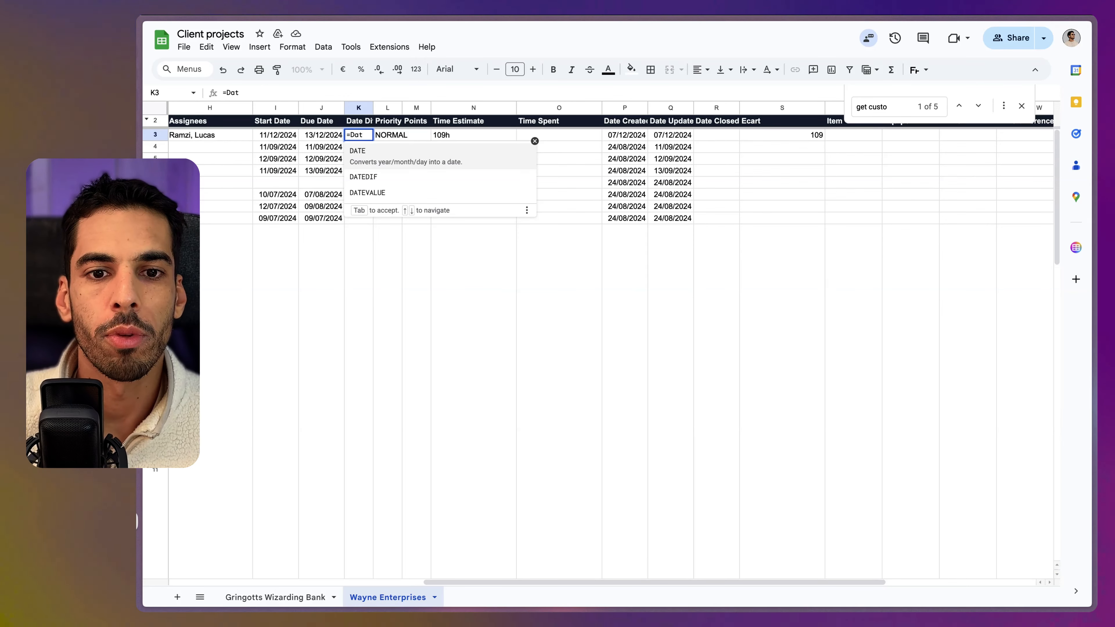
key(Down)
key(Tab)
text(J3)
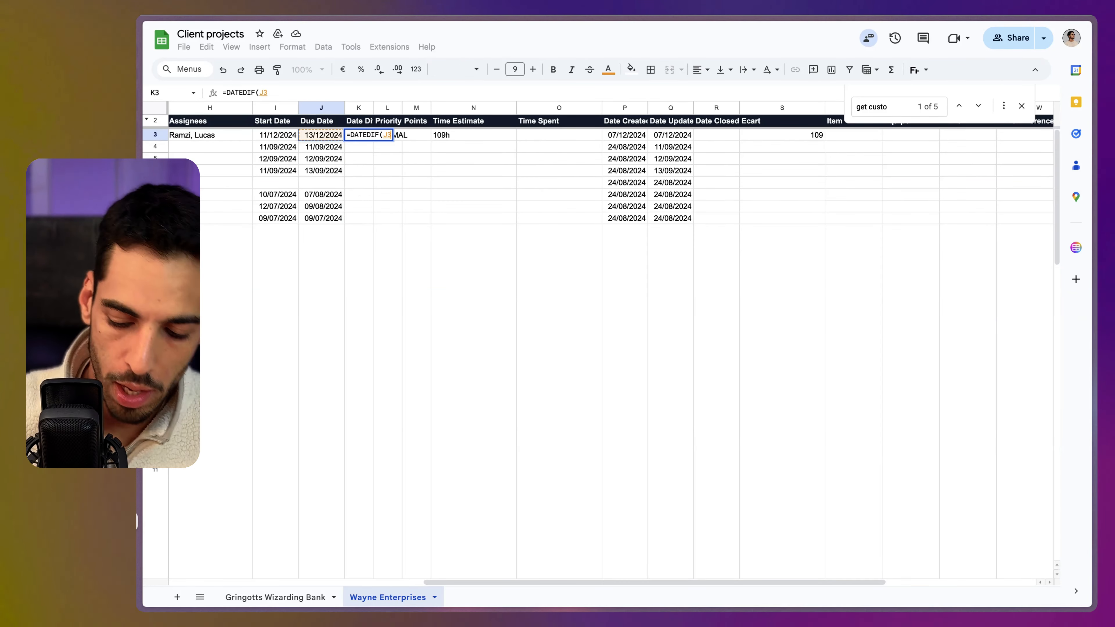
text(;)
key(Left)
key(Left)
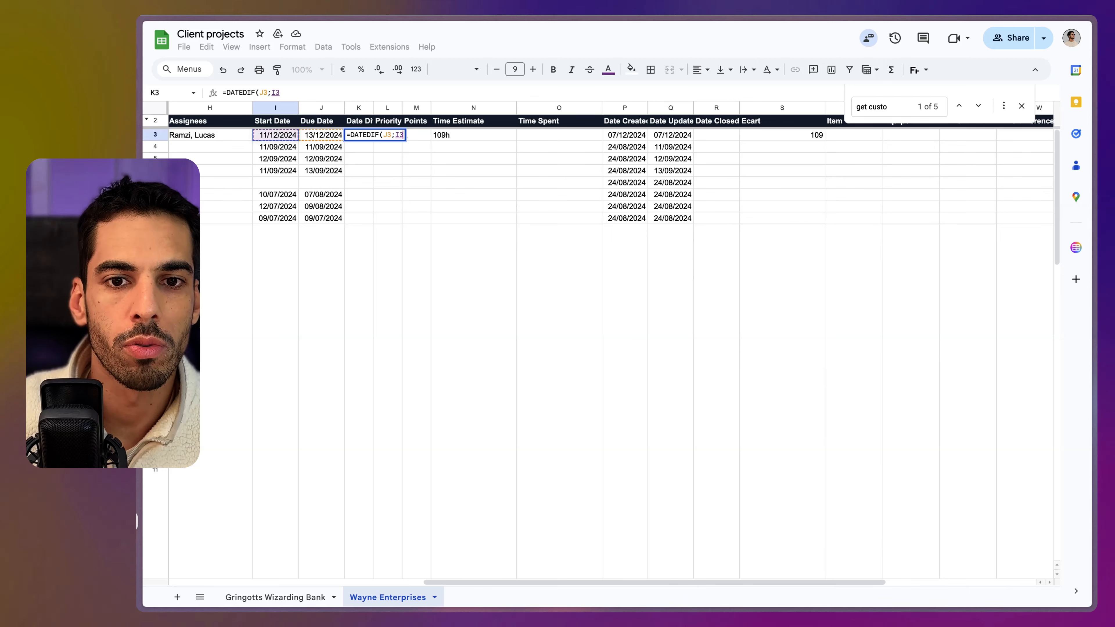
- Calculate due date minus start date with =J3-I3 in K3, filled down the Date Difference column
key(Return)
click(366, 136)
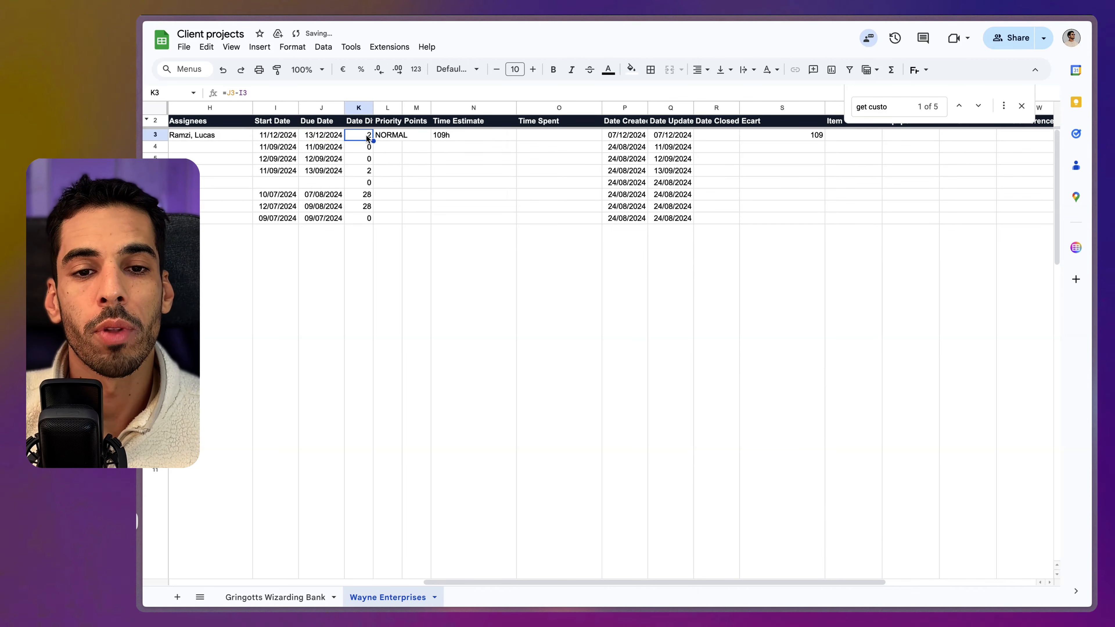
- Review the calculated values and row formulas down the whole Date Difference column
key(Down)
key(Down)
key(Down)
key(Down)
key(Down)
key(Down)
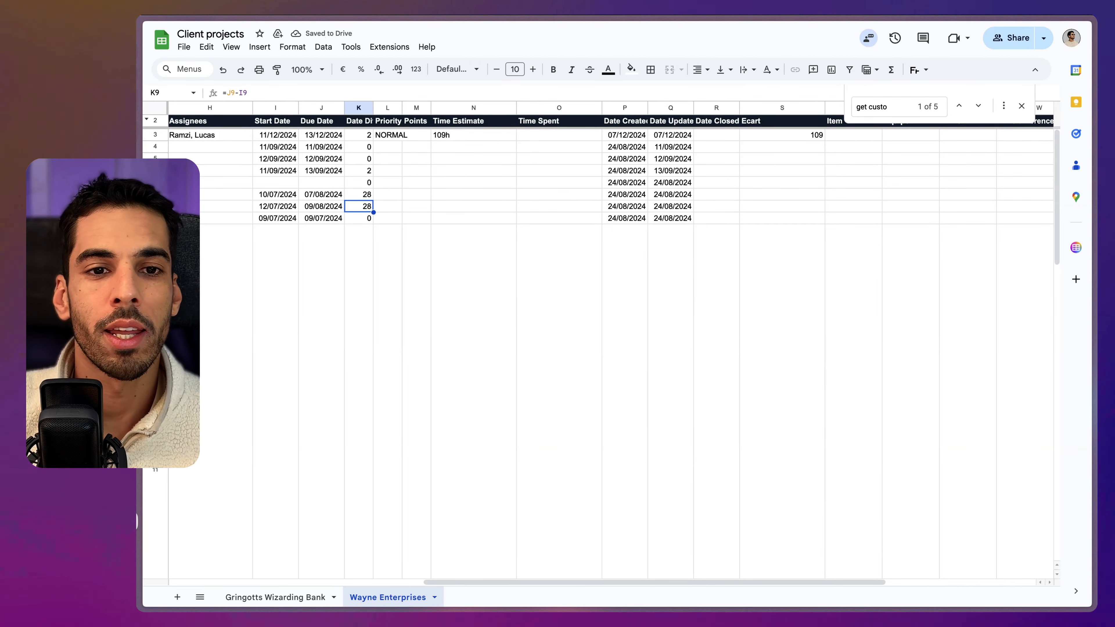
key(Up)
key(Up)
key(Up)
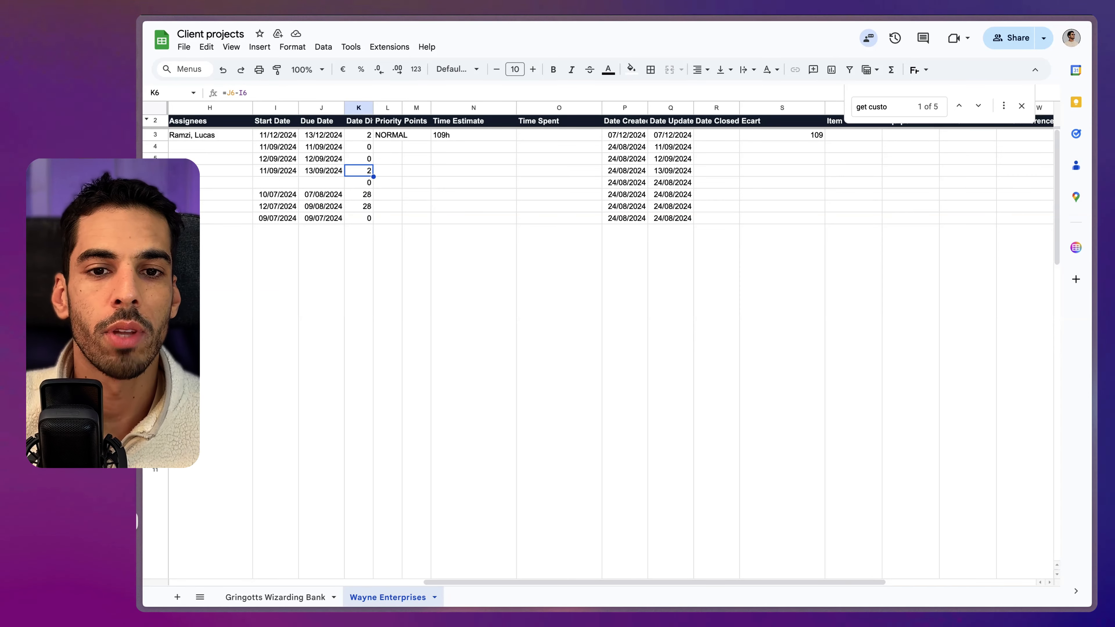
scroll(360, 246, down, 15)
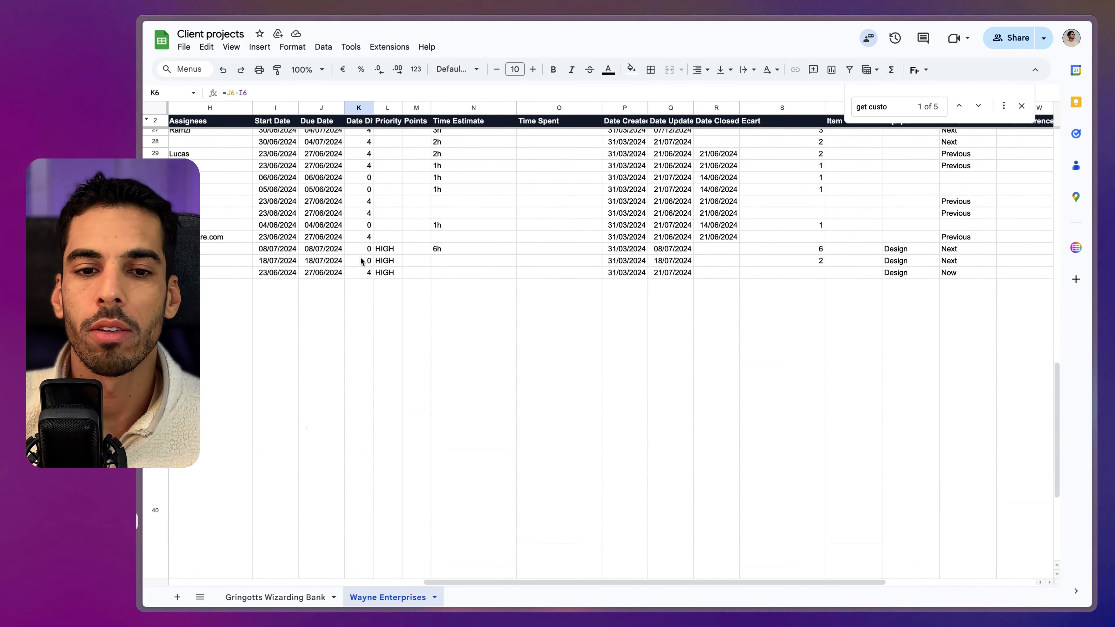
scroll(361, 256, down, 5)
scroll(361, 256, up, 20)
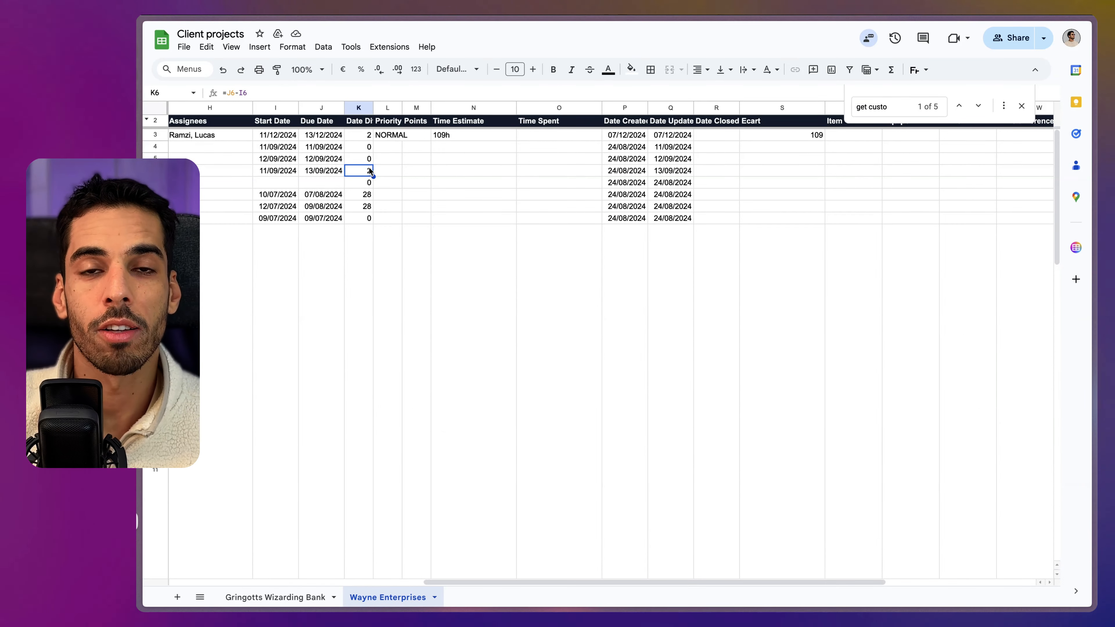
- Insert a chart in the Wayne Enterprises sheet, starting from the first Date Difference cell K3
click(354, 138)
click(332, 46)
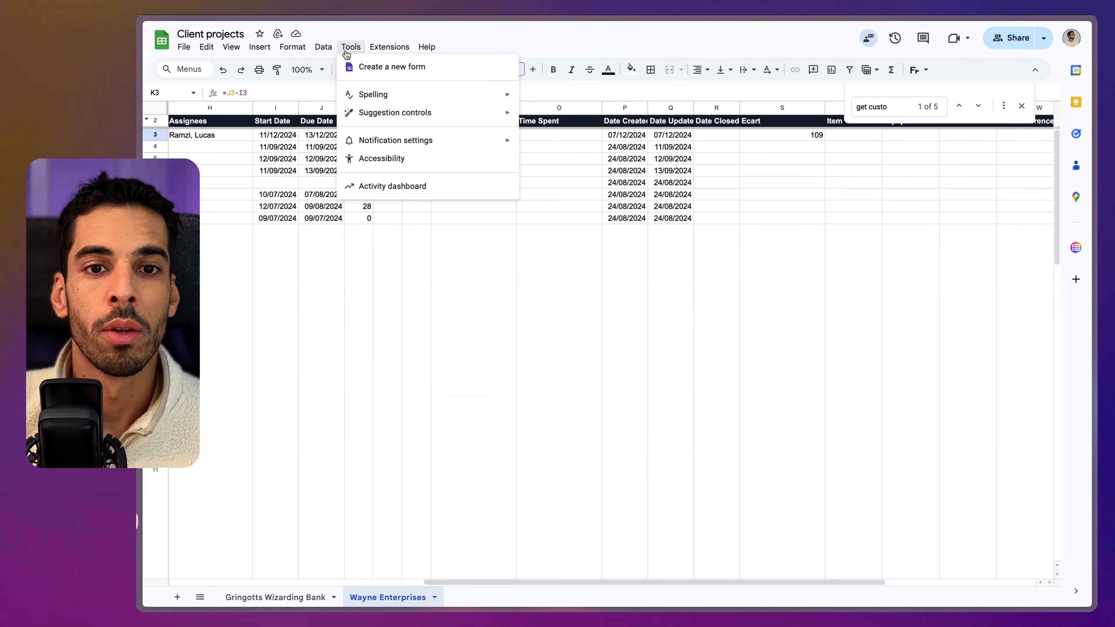
mouse_move(260, 46)
click(302, 175)
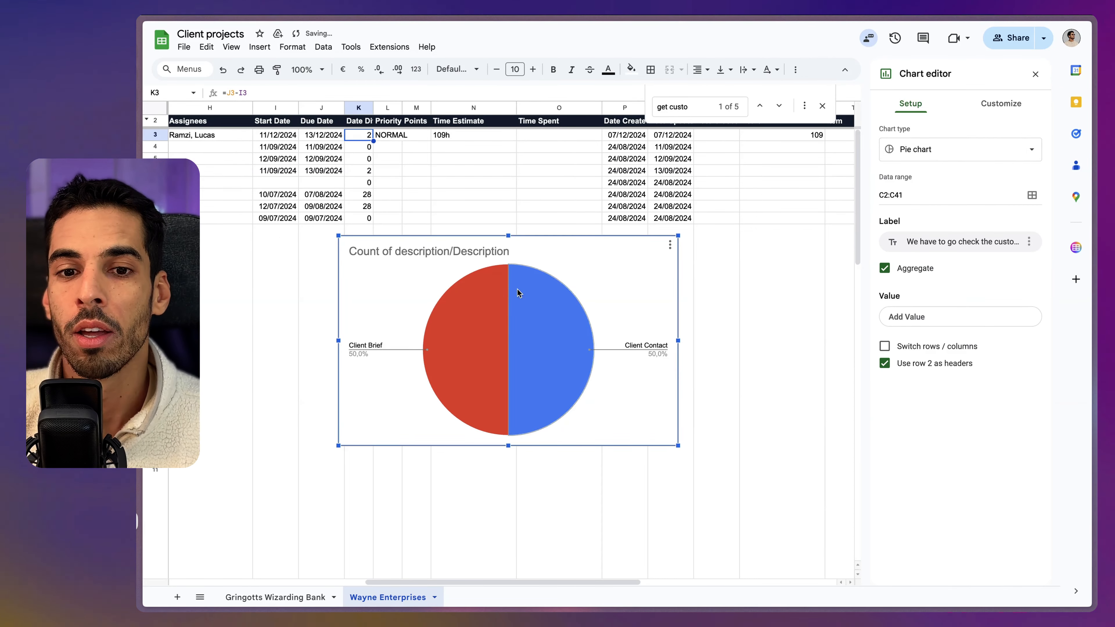
- Delete the description pie chart from the Wayne Enterprises sheet
click(581, 277)
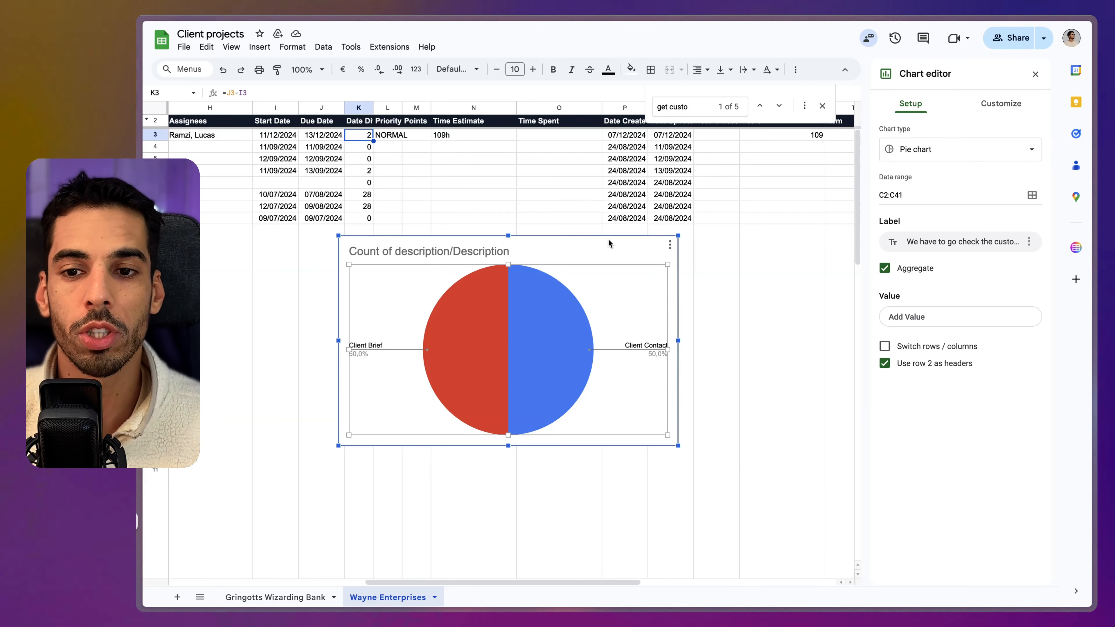
key(Delete)
click(493, 219)
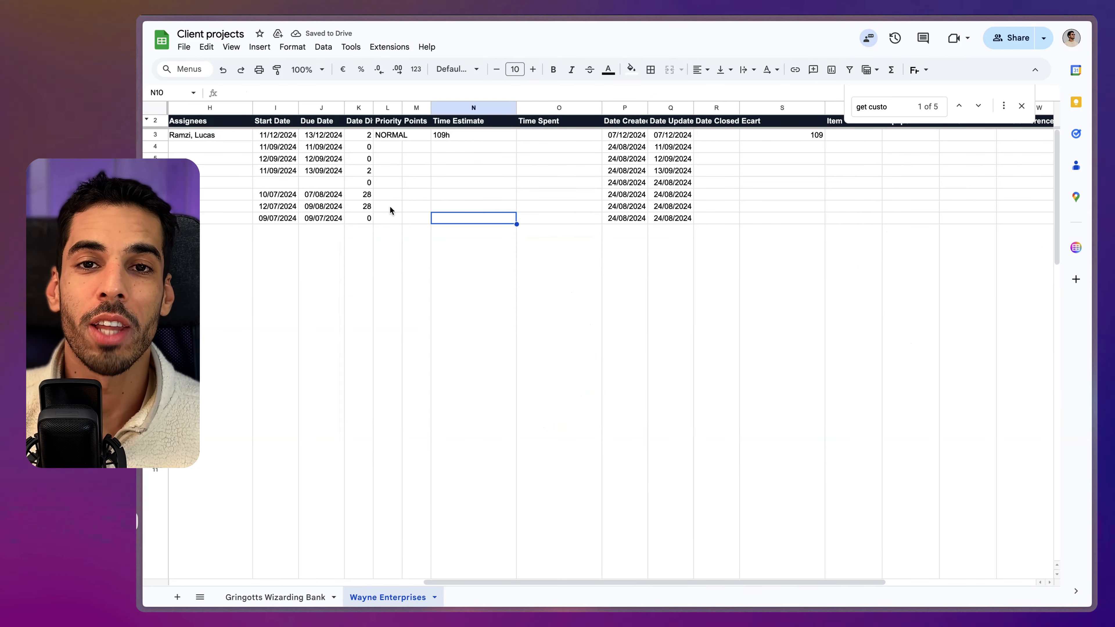
scroll(392, 212, down, 2)
scroll(333, 204, up, 2)
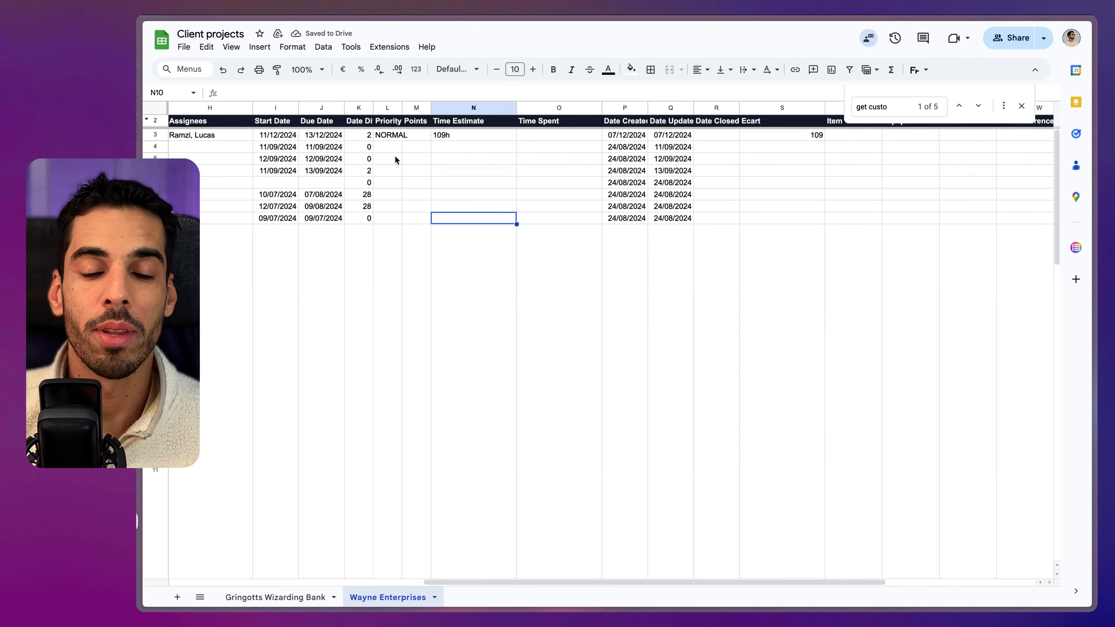
- Review the first task's row from the Date Difference cell K3 back to its name in B3
click(368, 138)
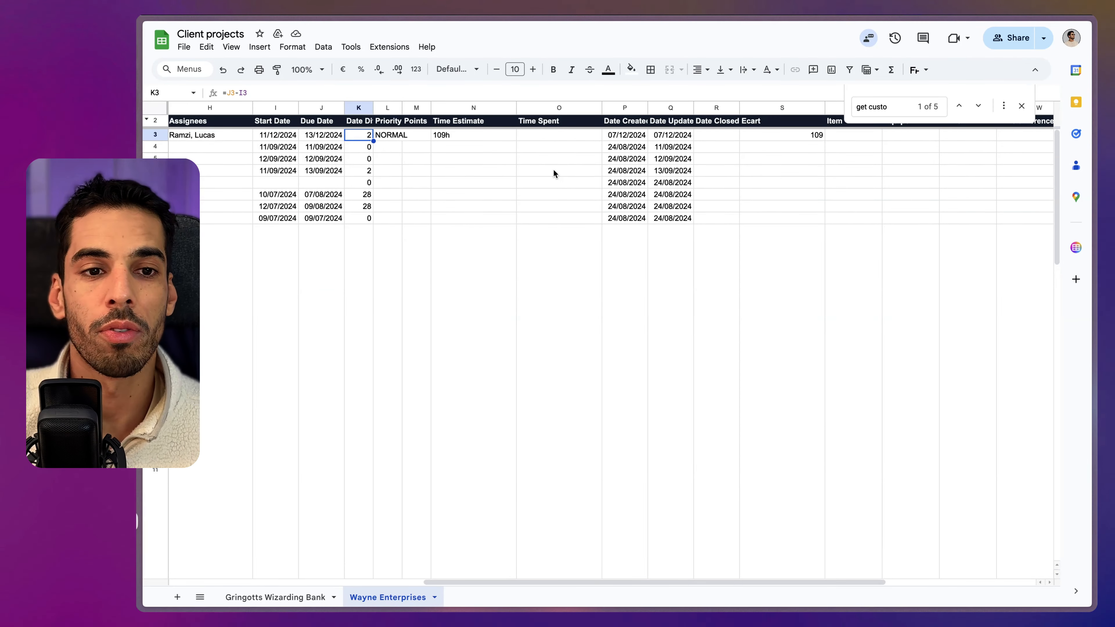
key(Left)
key(Left)
key(Left)
key(Left)
key(Left)
key(Left)
key(Left)
key(Left)
key(Left)
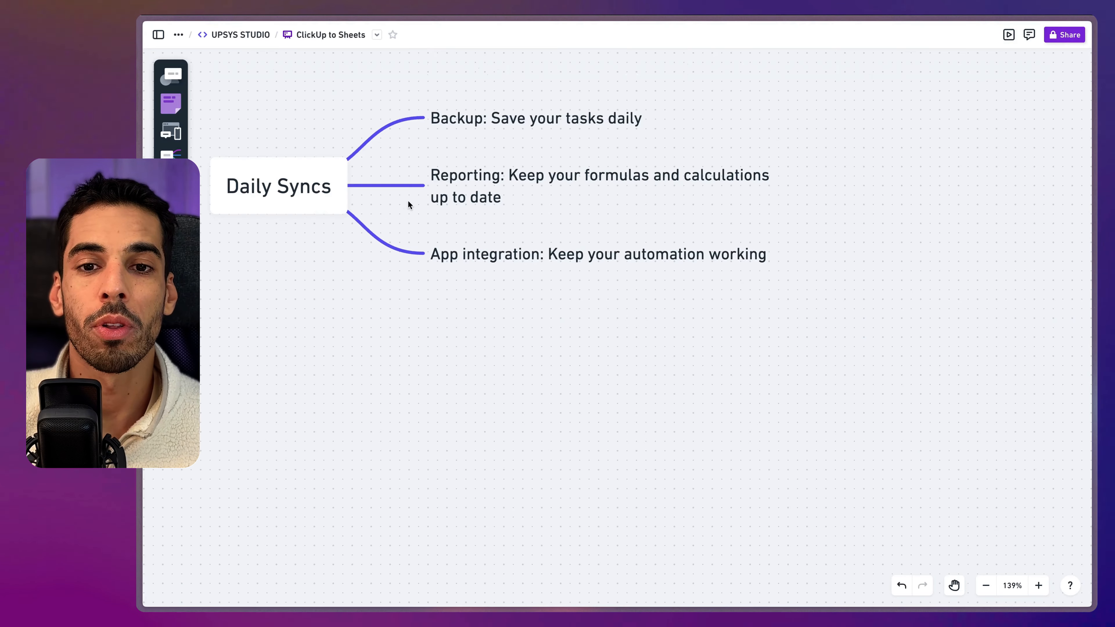
- Switch to the ClickUp to Sheets whiteboard and examine the Daily Syncs branches on backup, reporting and app integration
drag(436, 231, 437, 370)
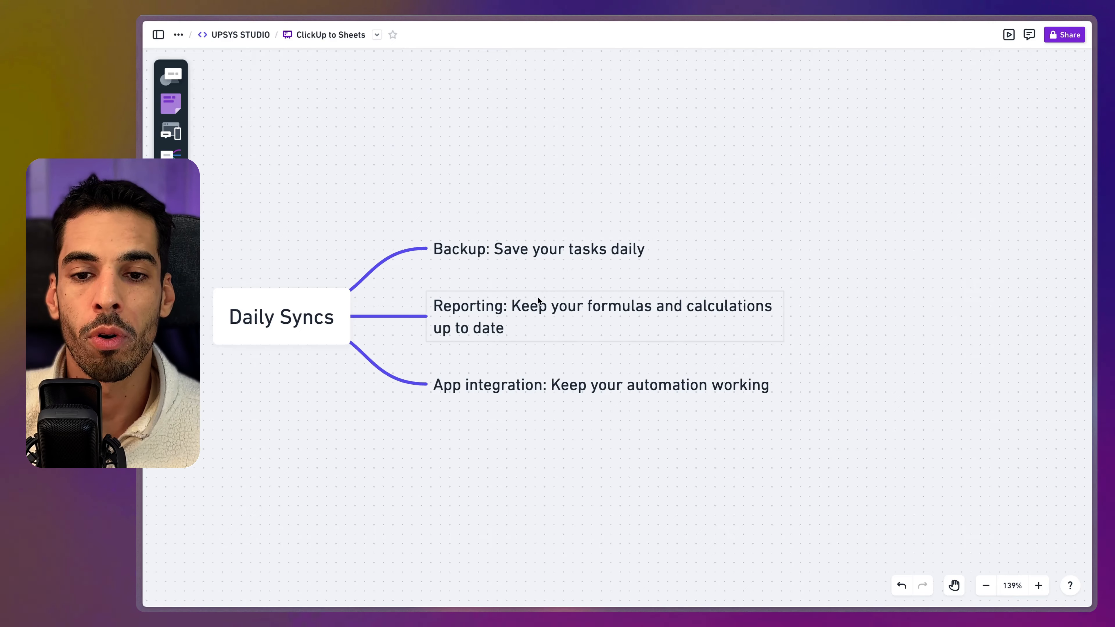
drag(535, 304, 605, 269)
click(722, 324)
drag(805, 296, 729, 283)
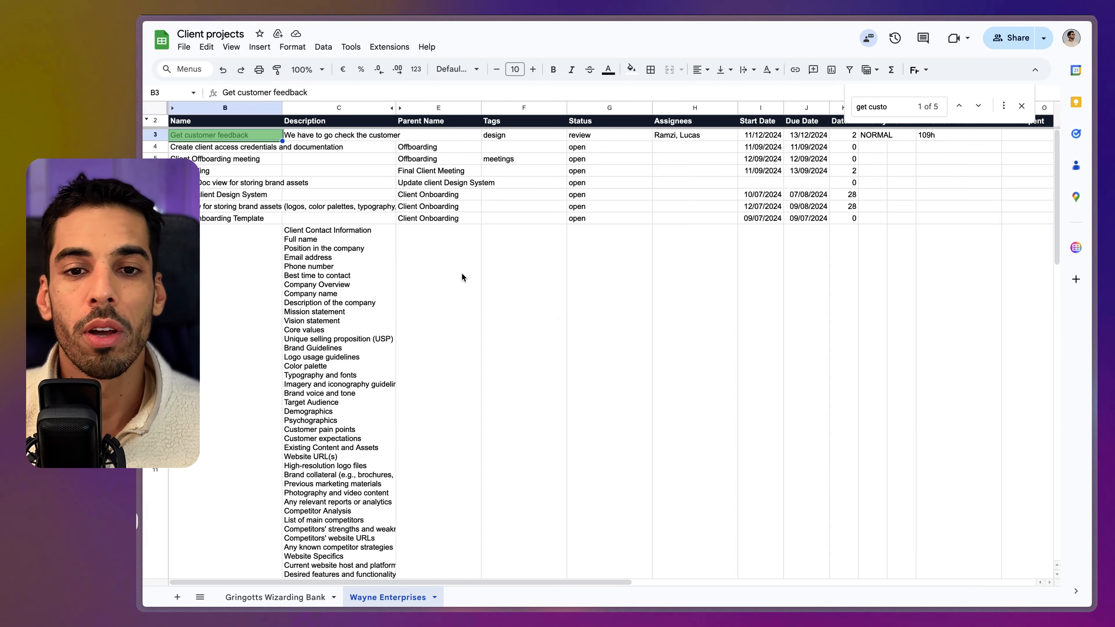
click(460, 270)
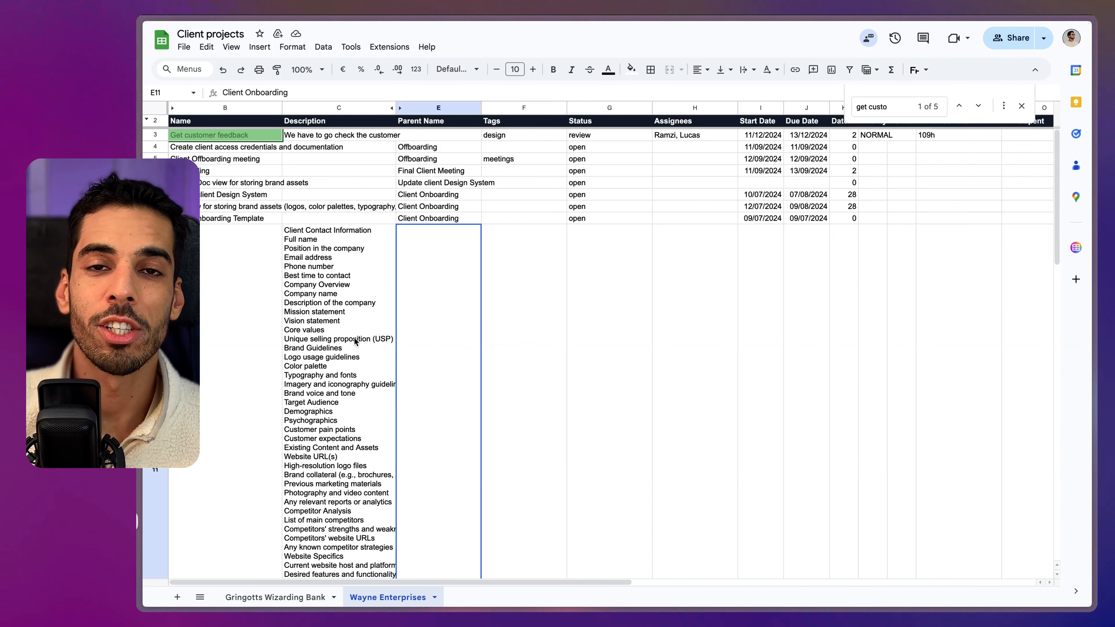
scroll(358, 347, down, 1)
scroll(357, 343, down, 3)
scroll(360, 339, up, 4)
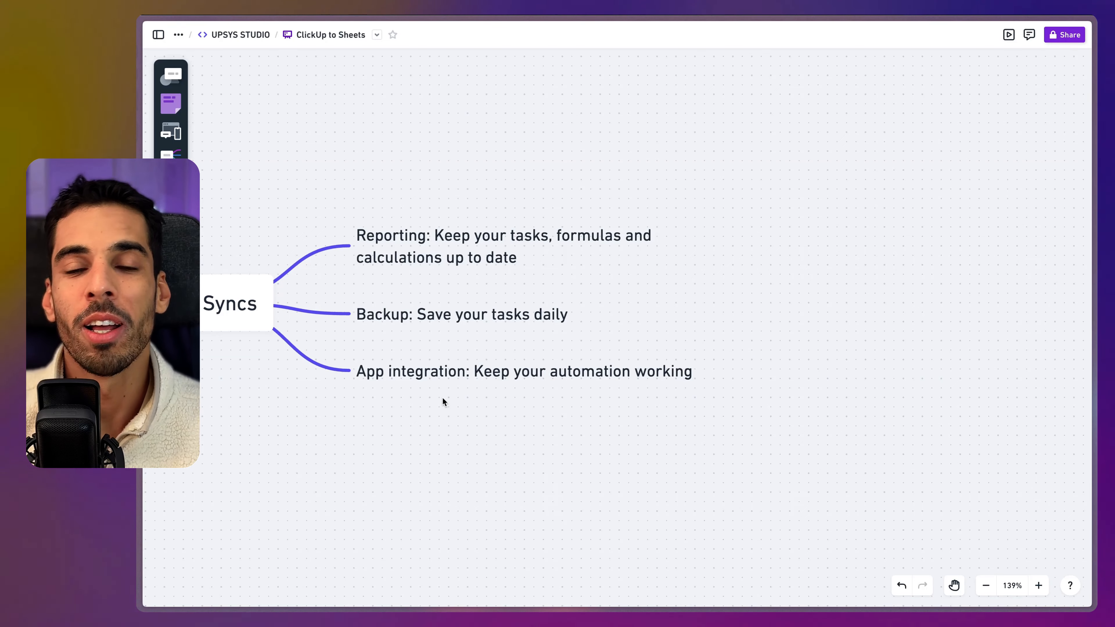
scroll(444, 446, up, 1)
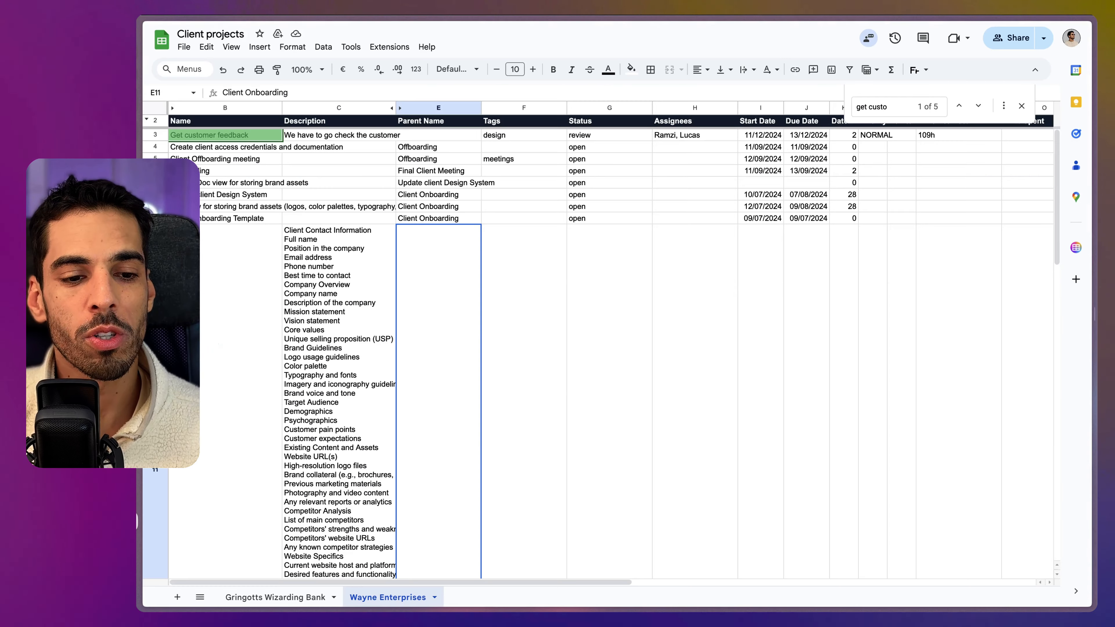
- Open the ClickUp to Sheets add-on in the Client projects spreadsheet and start syncing a new list
click(1076, 249)
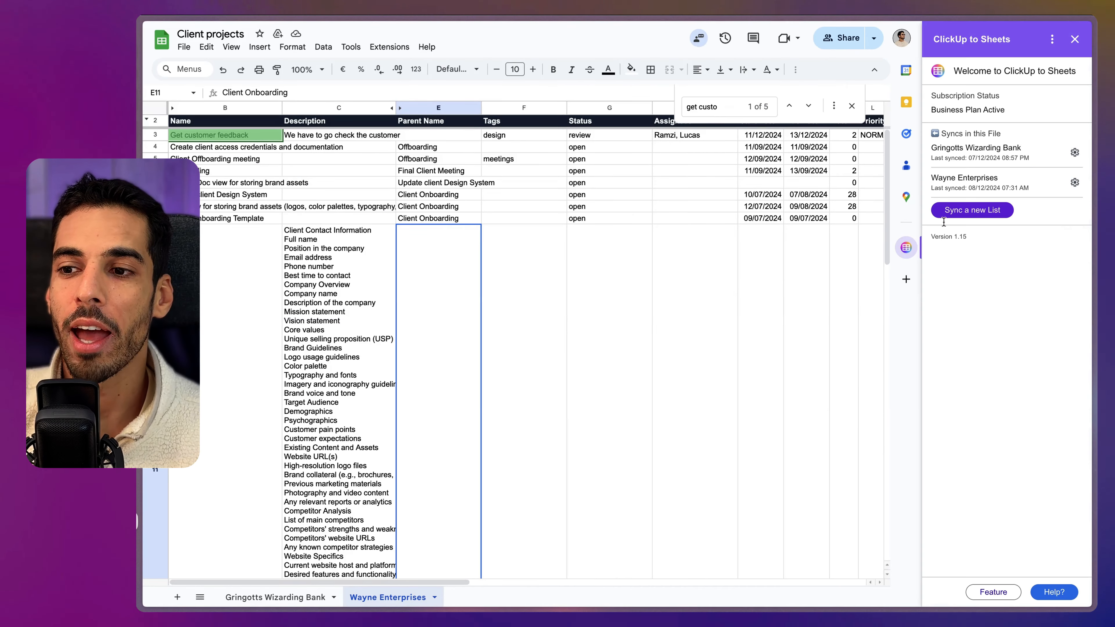
click(993, 211)
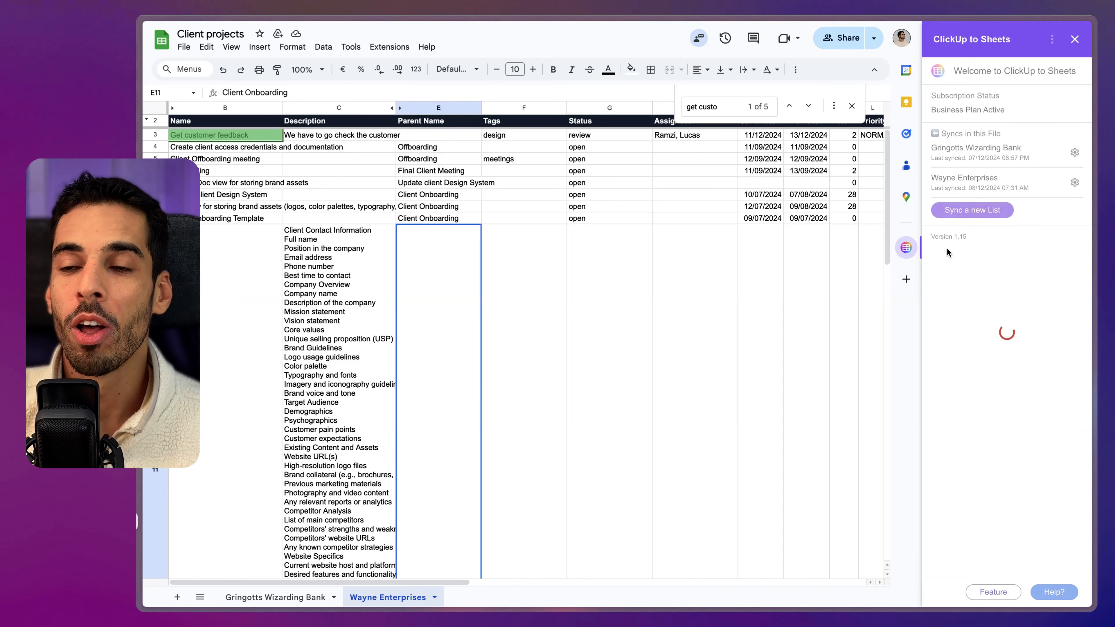